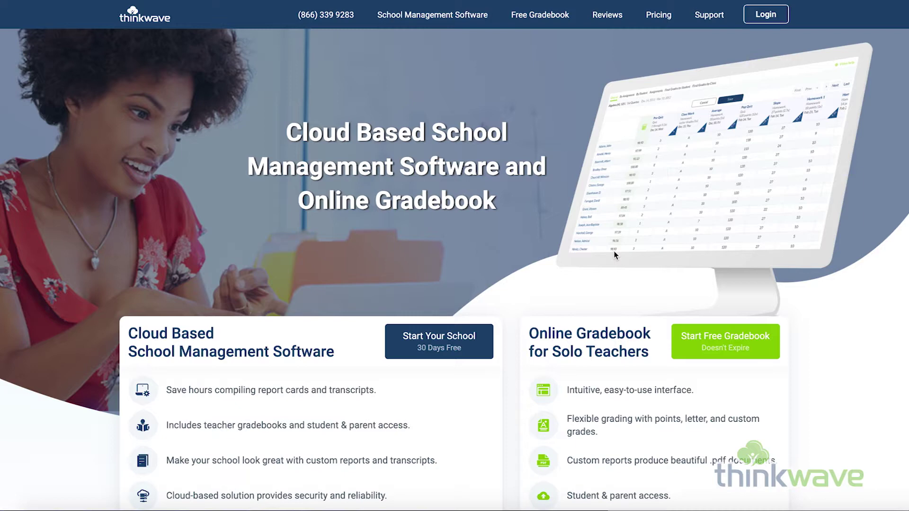
Open the live demo of the Online Gradebook for Solo Teachers.
{"action": "scroll", "coordinate": [615, 255], "scroll_direction": "down", "scroll_amount": 4}
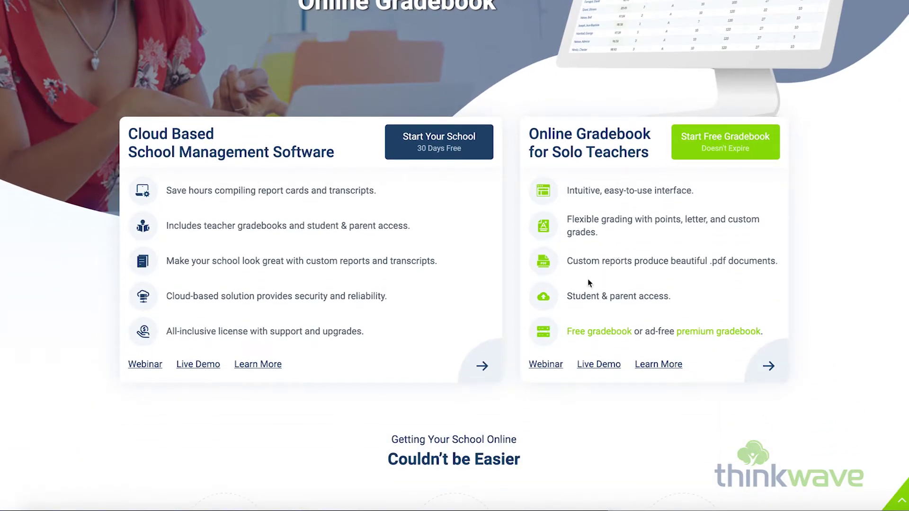
{"action": "left_click", "coordinate": [585, 369]}
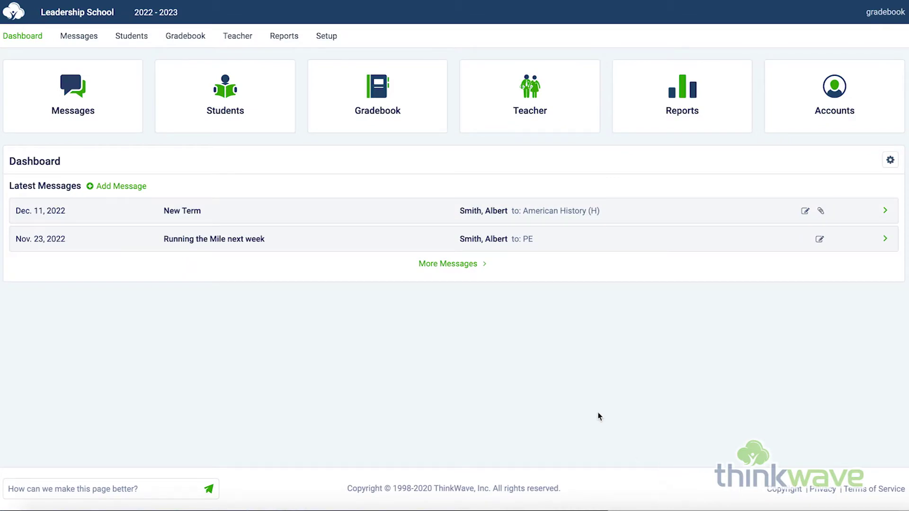
Open a new message form from the dashboard, view its Enable Replies options and leave without saving.
{"action": "left_click", "coordinate": [132, 189]}
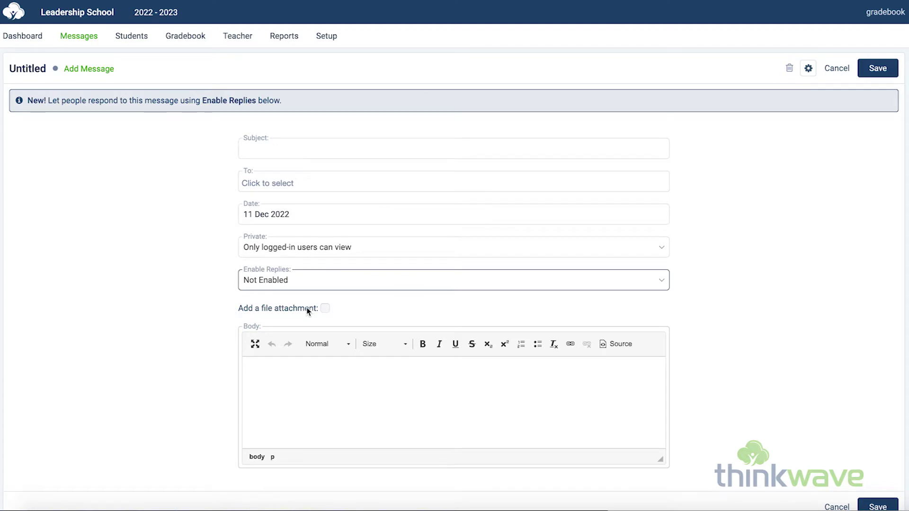
{"action": "left_click", "coordinate": [443, 281]}
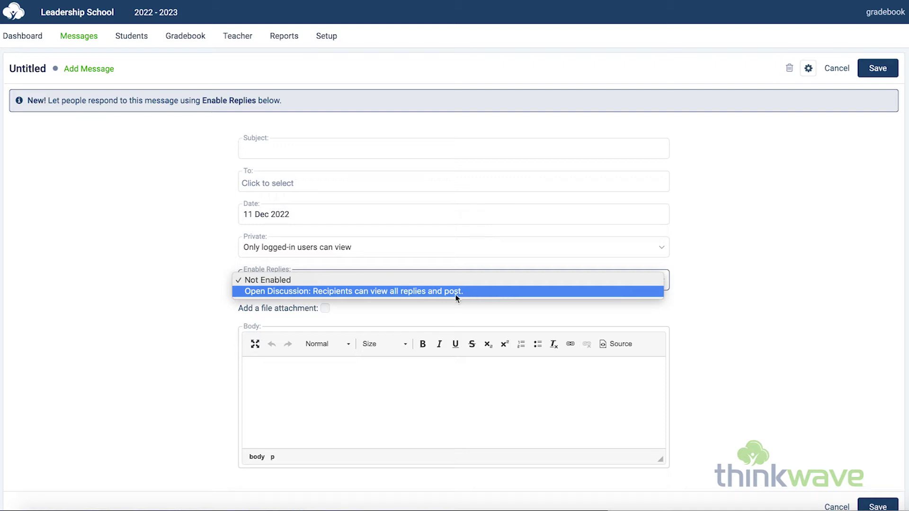
{"action": "left_click", "coordinate": [423, 316]}
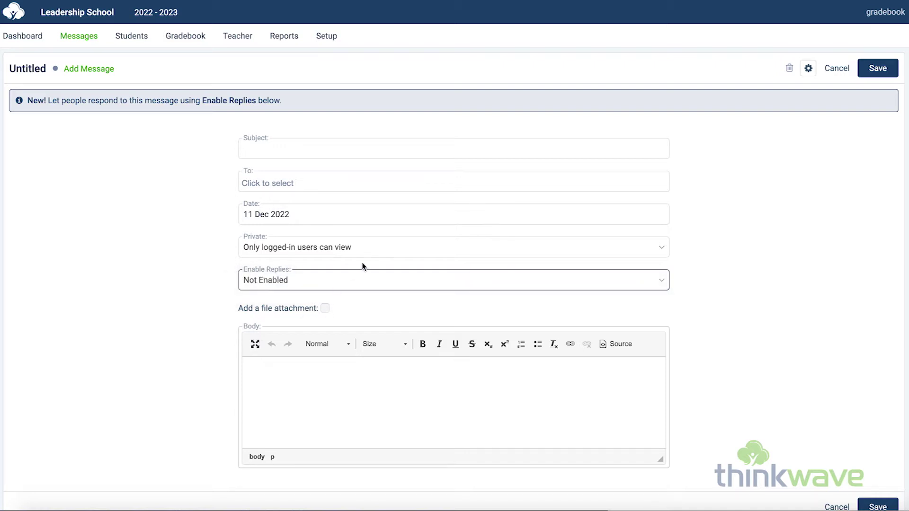
{"action": "left_click", "coordinate": [836, 72]}
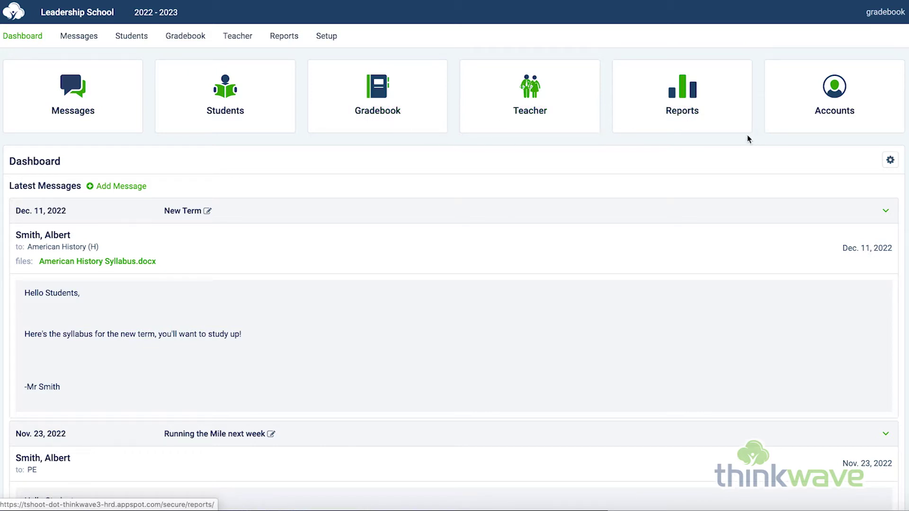
View the dashboard's option for inviting teachers, students and parents to online access.
{"action": "left_click", "coordinate": [890, 160]}
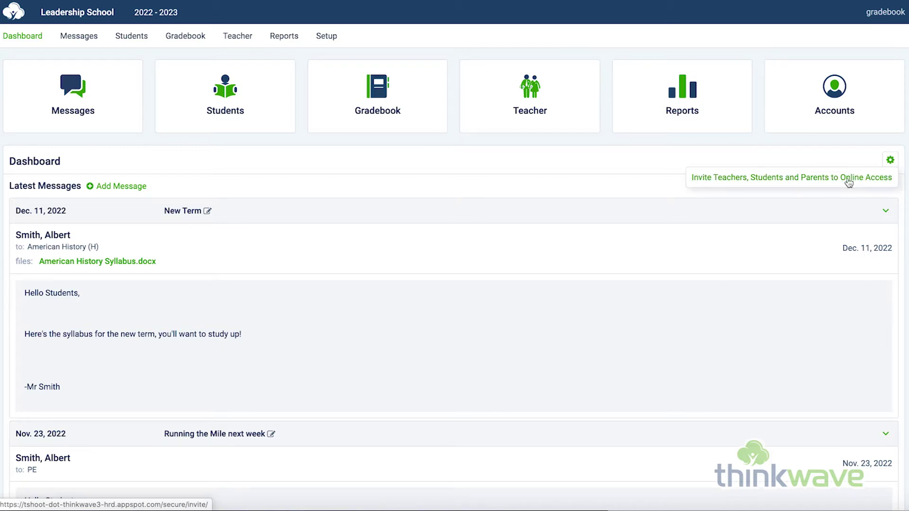
{"action": "left_click", "coordinate": [836, 137]}
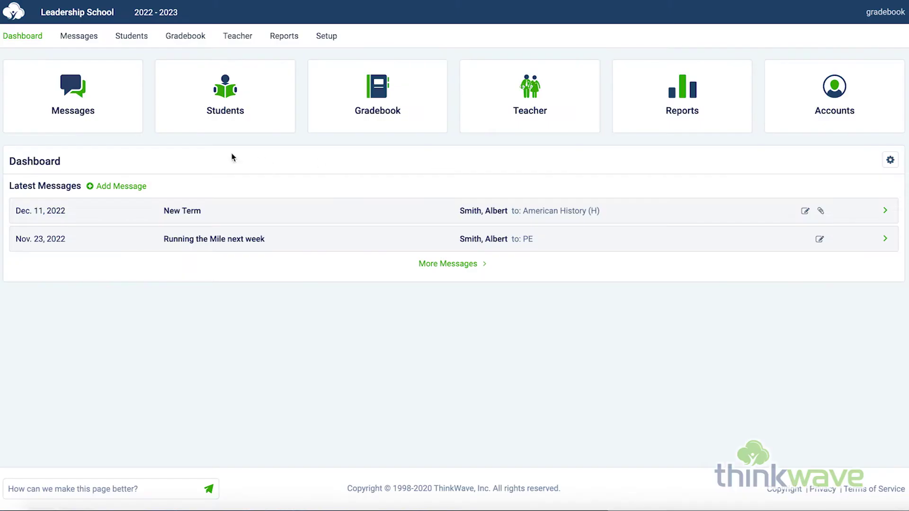
View the student records page, and look at the Import Students form in the setup area.
{"action": "left_click", "coordinate": [133, 37]}
{"action": "left_click", "coordinate": [134, 37]}
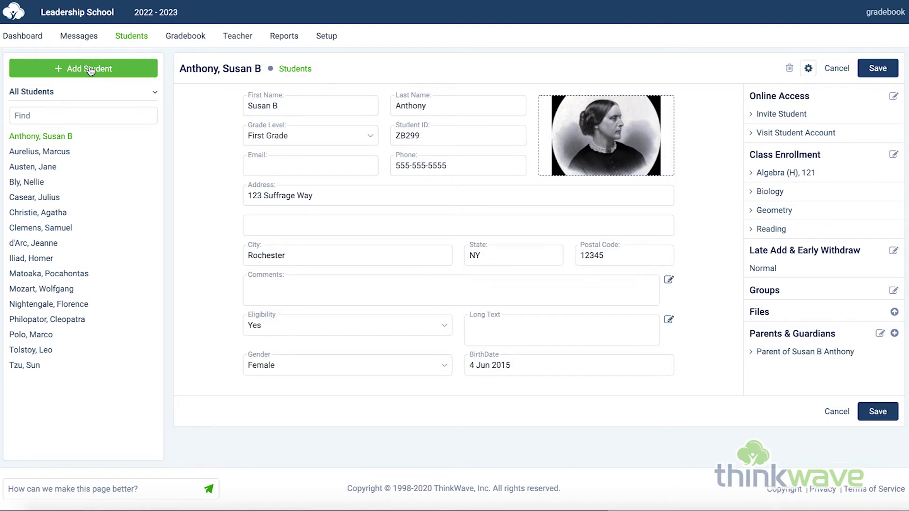
{"action": "left_click", "coordinate": [327, 36]}
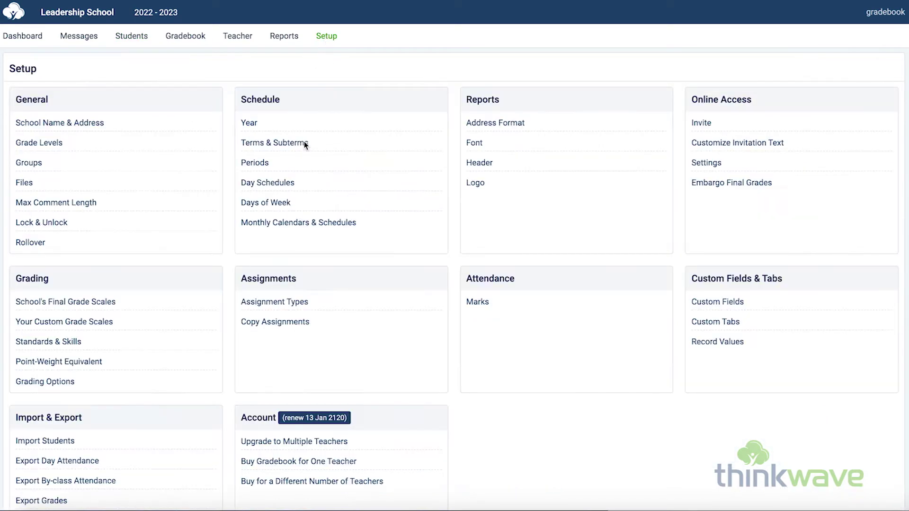
{"action": "scroll", "coordinate": [229, 341], "scroll_direction": "down", "scroll_amount": 2}
{"action": "left_click", "coordinate": [147, 359]}
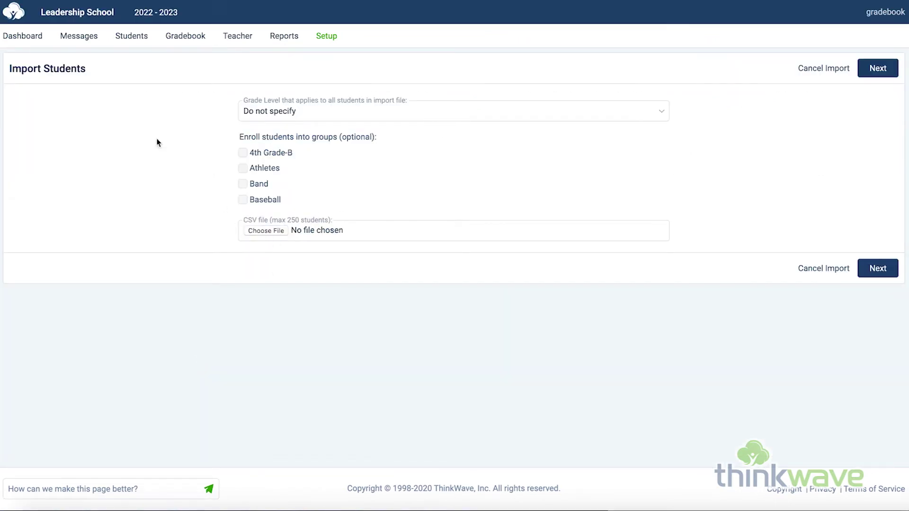
Return to the student records and view the student list's filter choices and the record's settings options.
{"action": "left_click", "coordinate": [134, 38]}
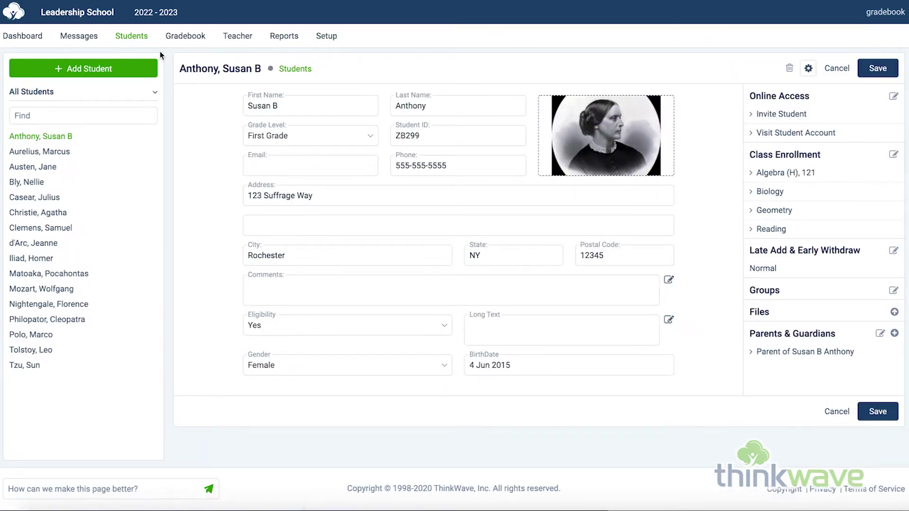
{"action": "left_click", "coordinate": [132, 97]}
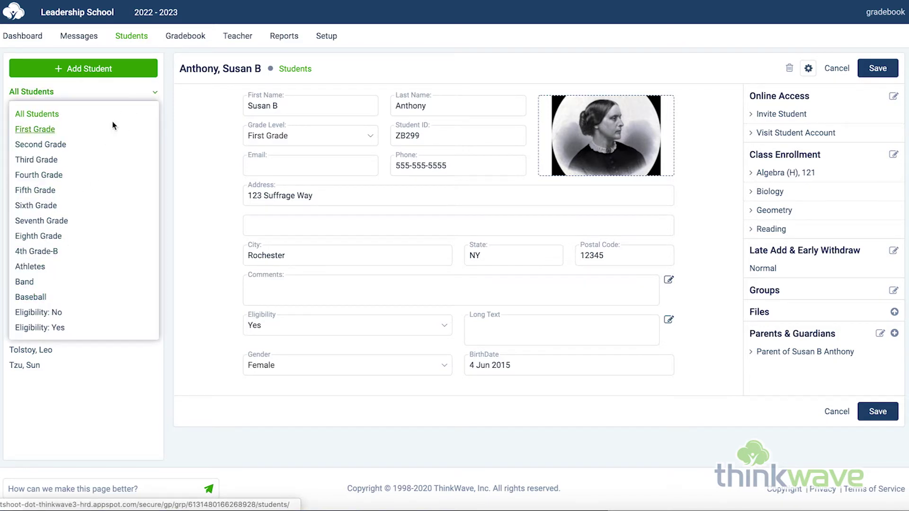
{"action": "left_click", "coordinate": [184, 136]}
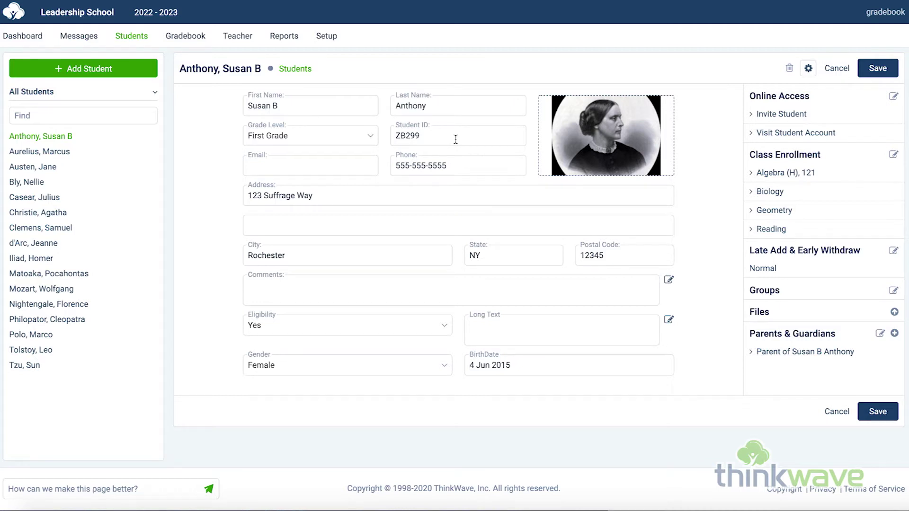
{"action": "left_click", "coordinate": [812, 71]}
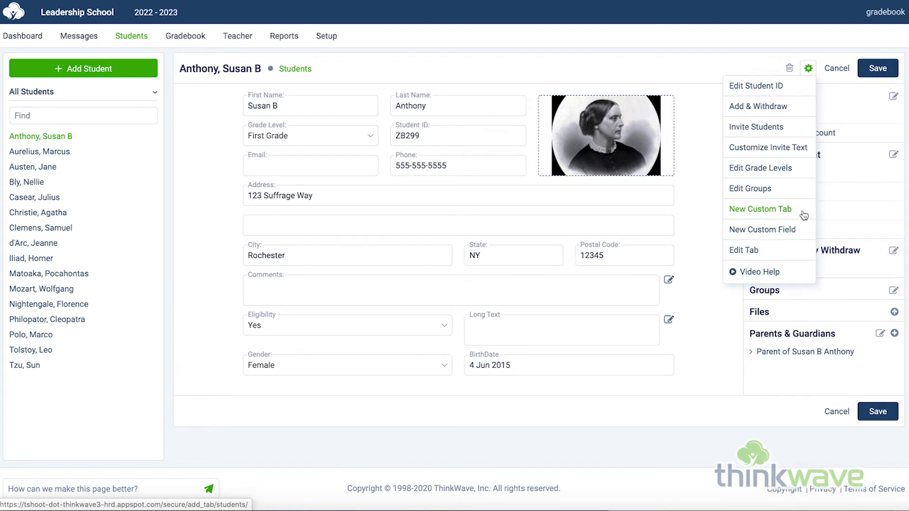
{"action": "left_click", "coordinate": [820, 83]}
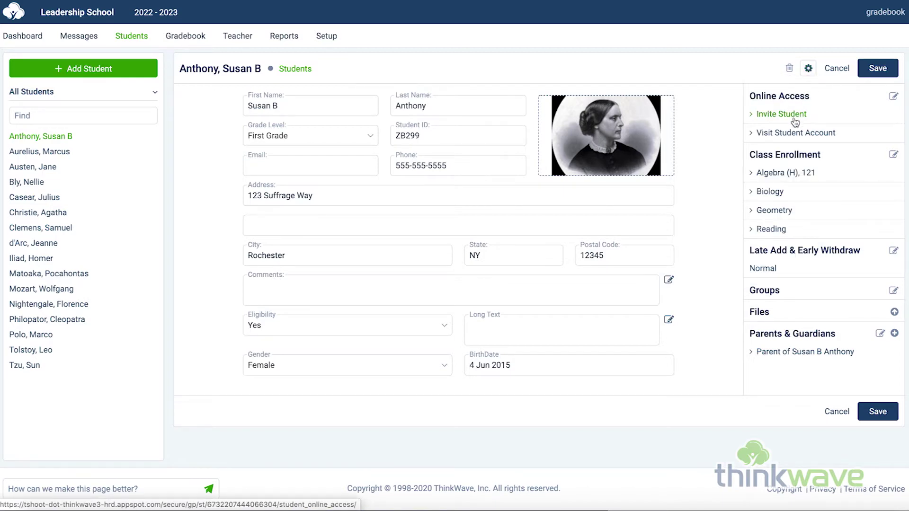
Visit the selected student's account, view the upcoming Pre-Quiz assignment's details and return from the visit.
{"action": "left_click", "coordinate": [791, 136]}
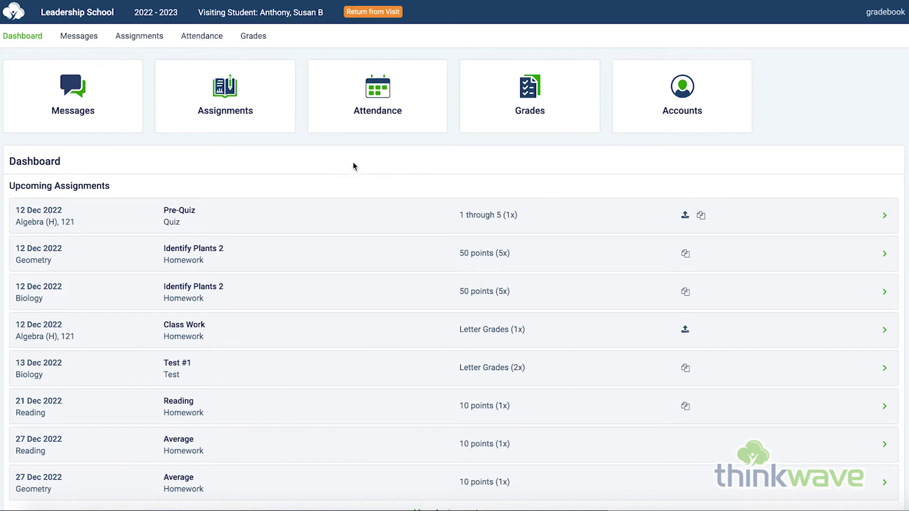
{"action": "left_click", "coordinate": [626, 222]}
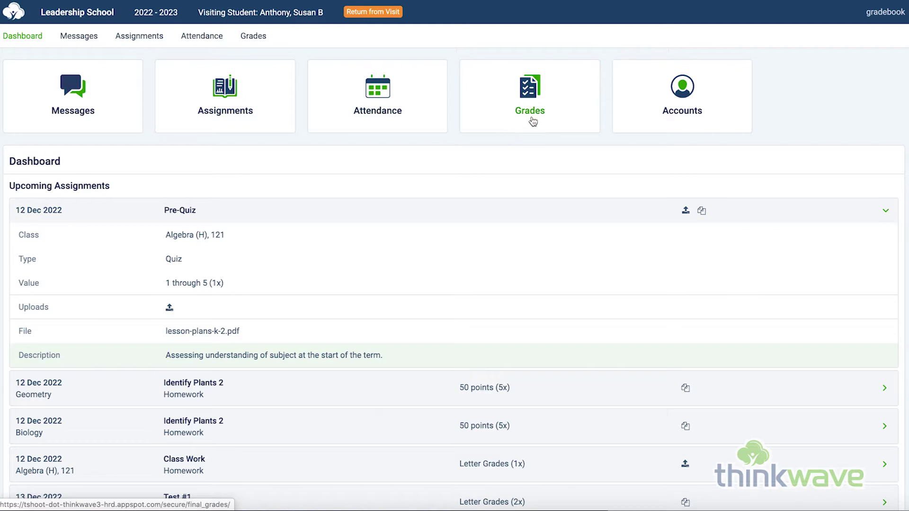
{"action": "left_click", "coordinate": [368, 13]}
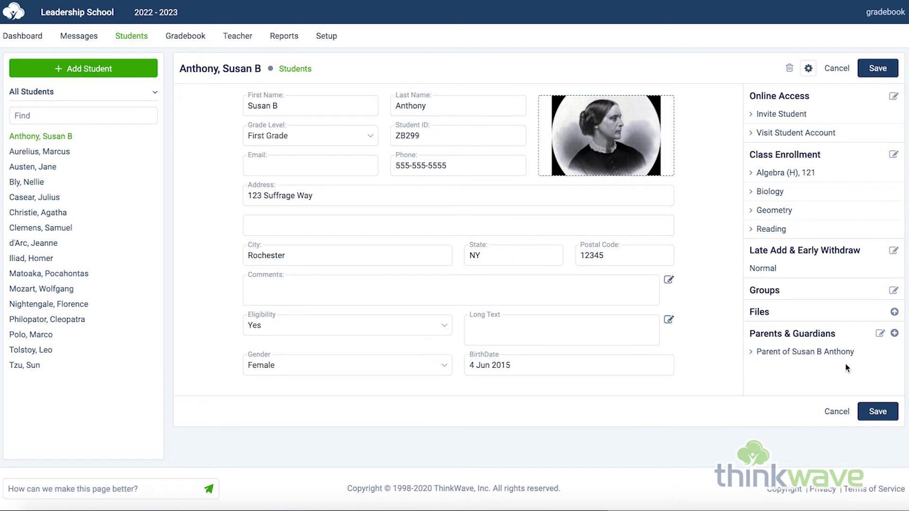
Open the 1st Semester gradebook for Algebra (H), 121 and show its earliest assignments.
{"action": "left_click", "coordinate": [146, 40]}
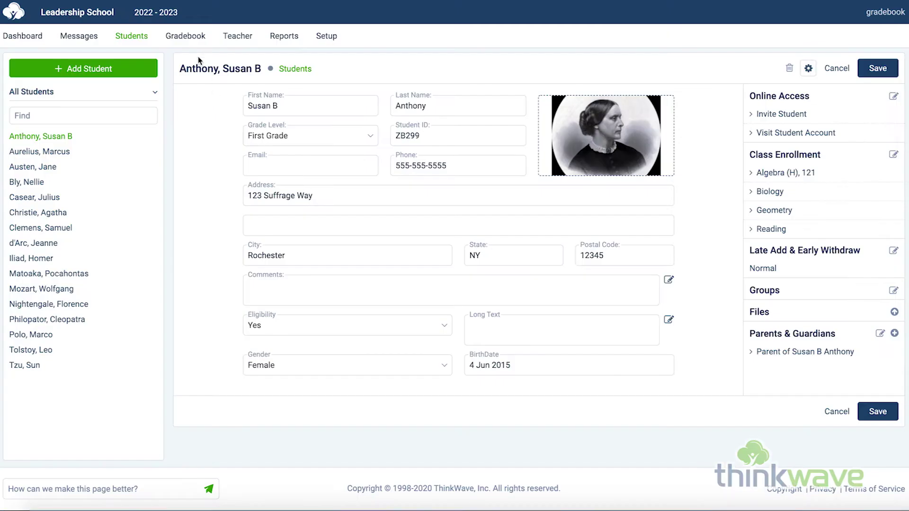
{"action": "left_click", "coordinate": [188, 36]}
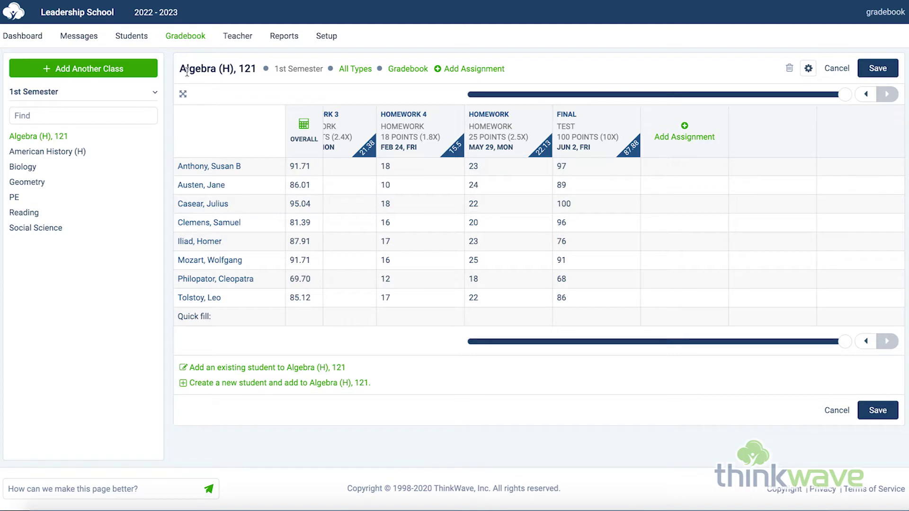
{"action": "scroll", "coordinate": [514, 208], "scroll_direction": "left", "scroll_amount": 2}
{"action": "scroll", "coordinate": [515, 208], "scroll_direction": "left", "scroll_amount": 10}
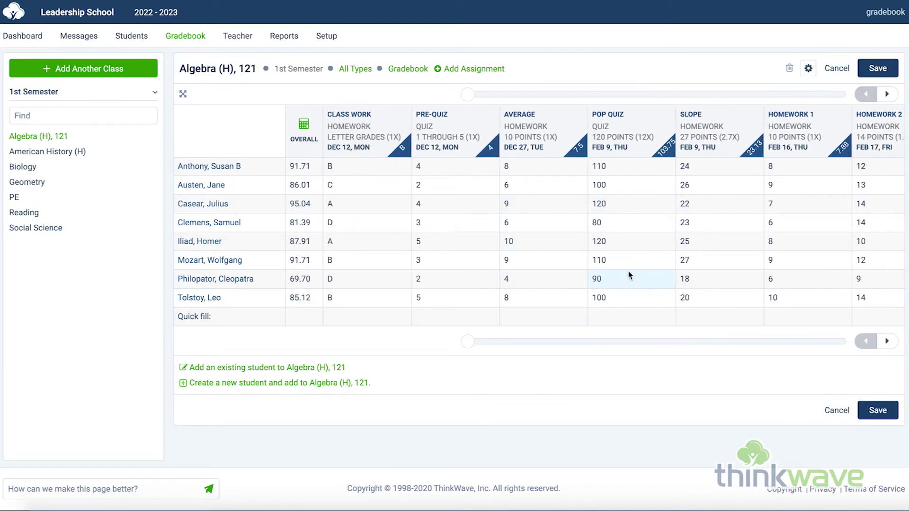
Examine the first student's grade entry cells for Class Work, Pre-Quiz and Average, including the letter grade choices.
{"action": "left_click", "coordinate": [341, 166]}
{"action": "left_click", "coordinate": [394, 167]}
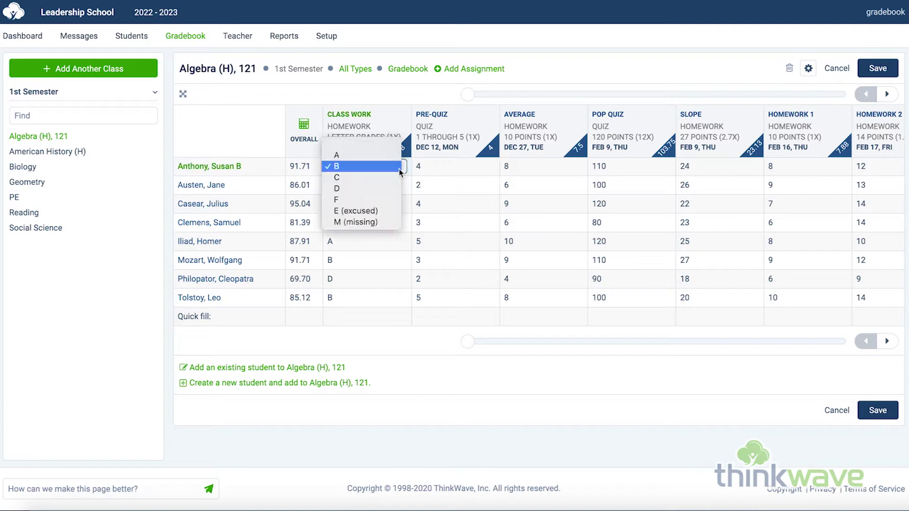
{"action": "left_click", "coordinate": [394, 167]}
{"action": "left_click", "coordinate": [453, 167]}
{"action": "left_click", "coordinate": [444, 168]}
{"action": "left_click", "coordinate": [476, 168]}
{"action": "left_click", "coordinate": [535, 168]}
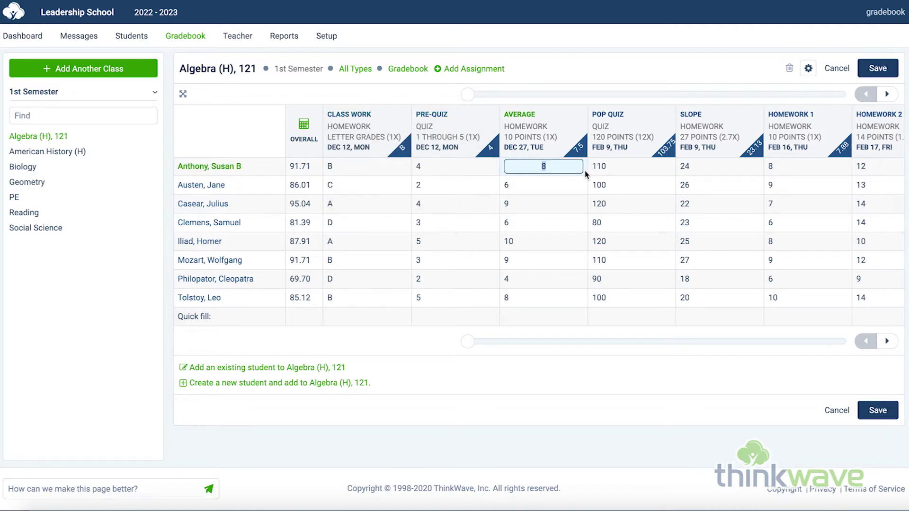
Try the quick fill values 10, E and M for the Average assignment, clearing each one.
{"action": "left_click", "coordinate": [536, 316]}
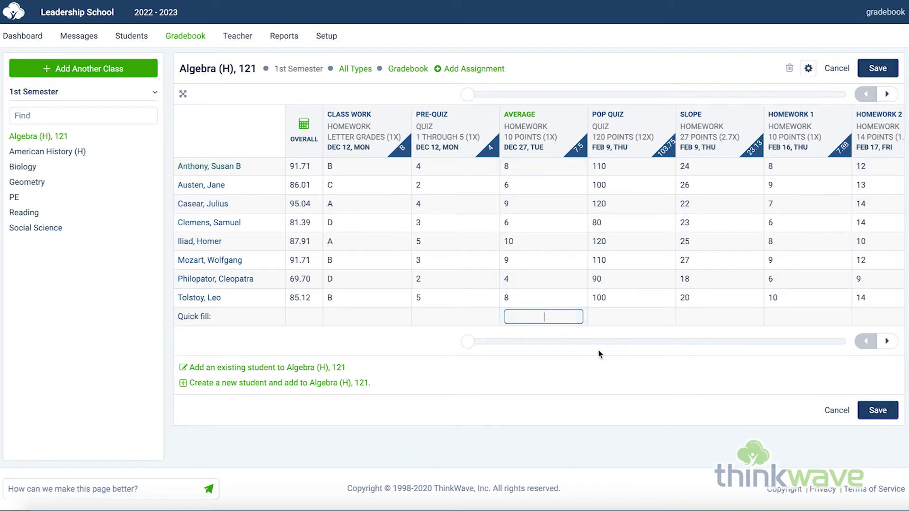
{"action": "type", "text": "10"}
{"action": "key", "text": "BackSpace"}
{"action": "key", "text": "BackSpace"}
{"action": "type", "text": "E"}
{"action": "key", "text": "BackSpace"}
{"action": "type", "text": "M"}
{"action": "scroll", "coordinate": [587, 325], "scroll_direction": "right", "scroll_amount": 1}
{"action": "key", "text": "BackSpace"}
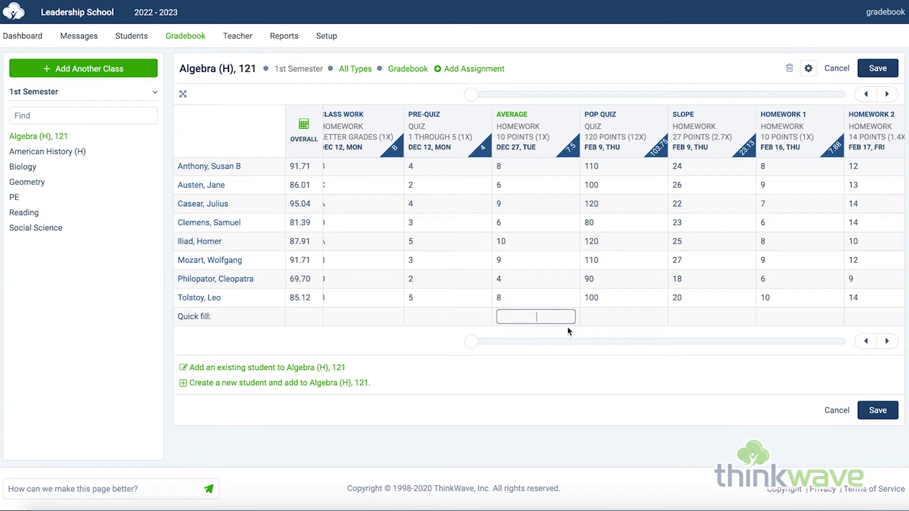
Open a new assignment form for Algebra (H), 121 and view its date, type, grade and description fields.
{"action": "left_click", "coordinate": [476, 68]}
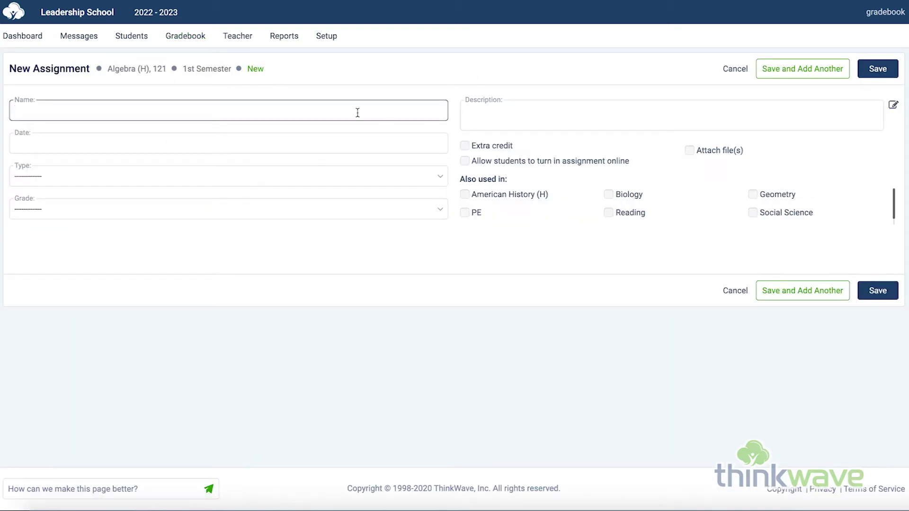
{"action": "left_click", "coordinate": [303, 144]}
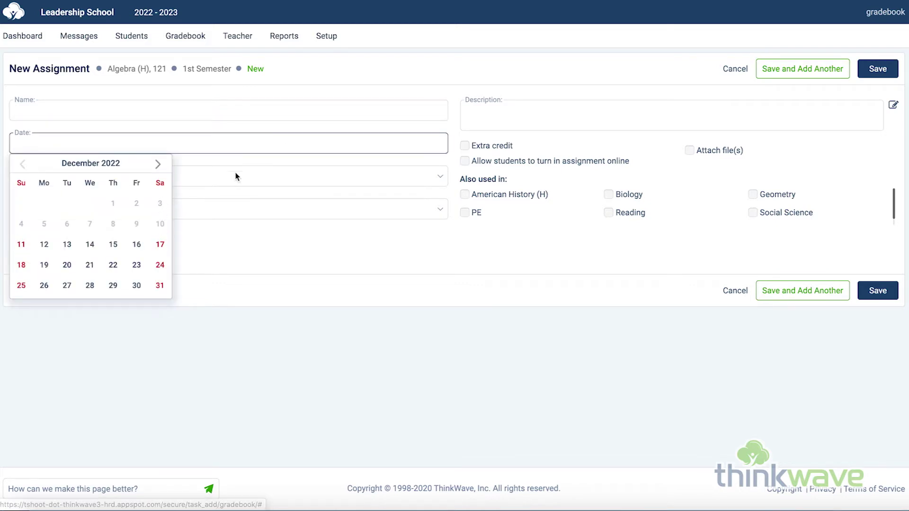
{"action": "left_click", "coordinate": [235, 173]}
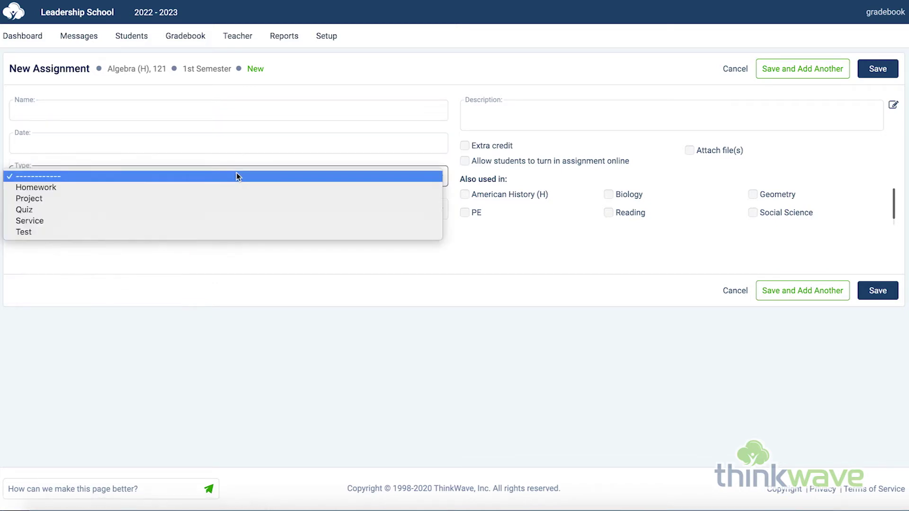
{"action": "left_click", "coordinate": [433, 168]}
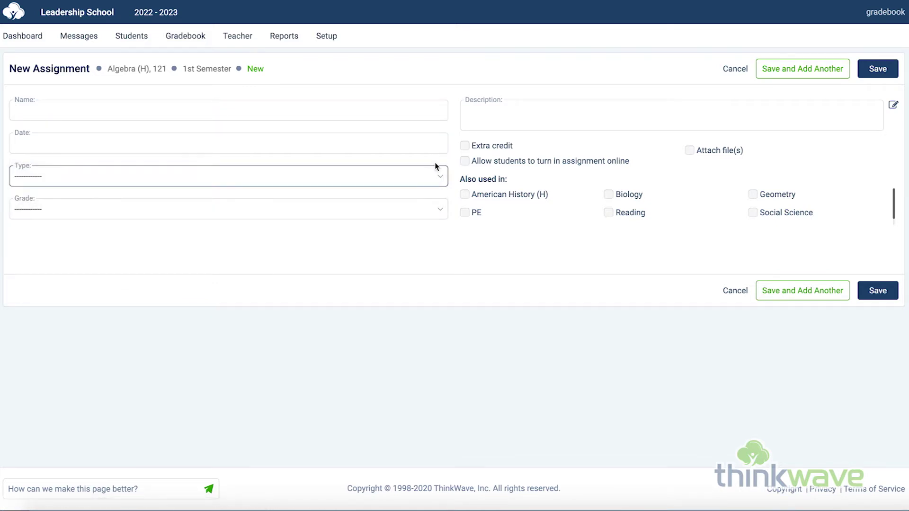
{"action": "left_click", "coordinate": [349, 212]}
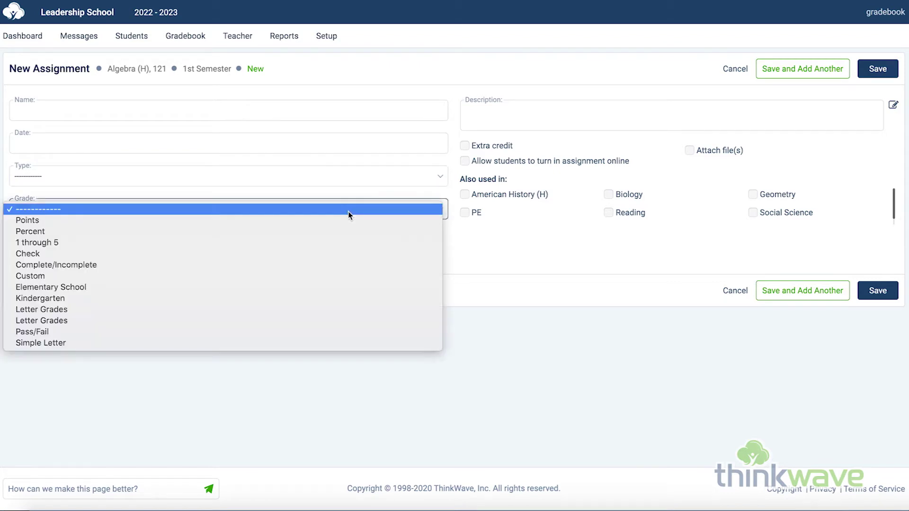
{"action": "left_click", "coordinate": [487, 268]}
{"action": "left_click", "coordinate": [481, 119]}
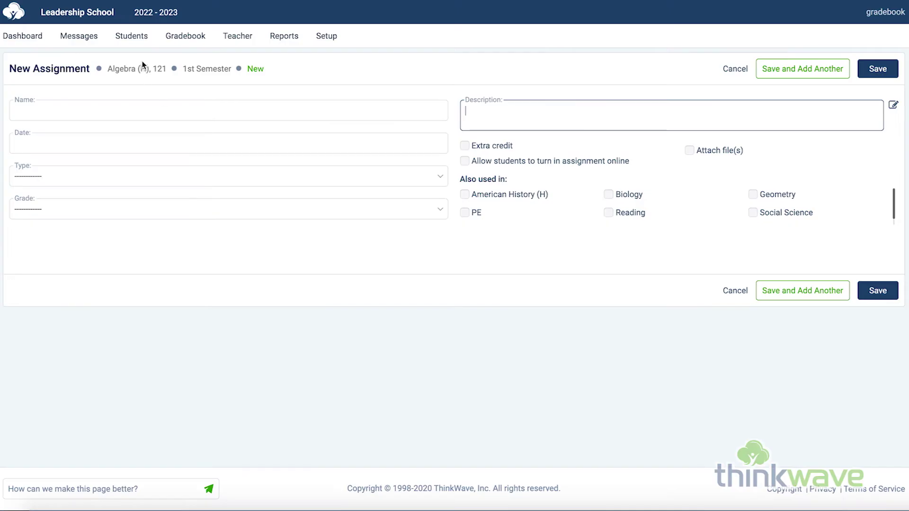
Open the class details of Algebra (H), 121 and view the available final grade scales.
{"action": "mouse_move", "coordinate": [184, 49]}
{"action": "left_click", "coordinate": [187, 78]}
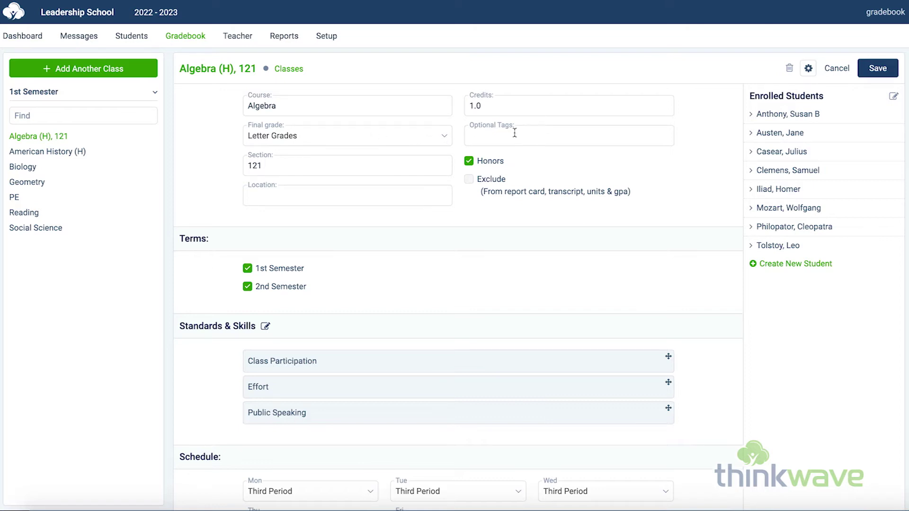
{"action": "left_click", "coordinate": [421, 136]}
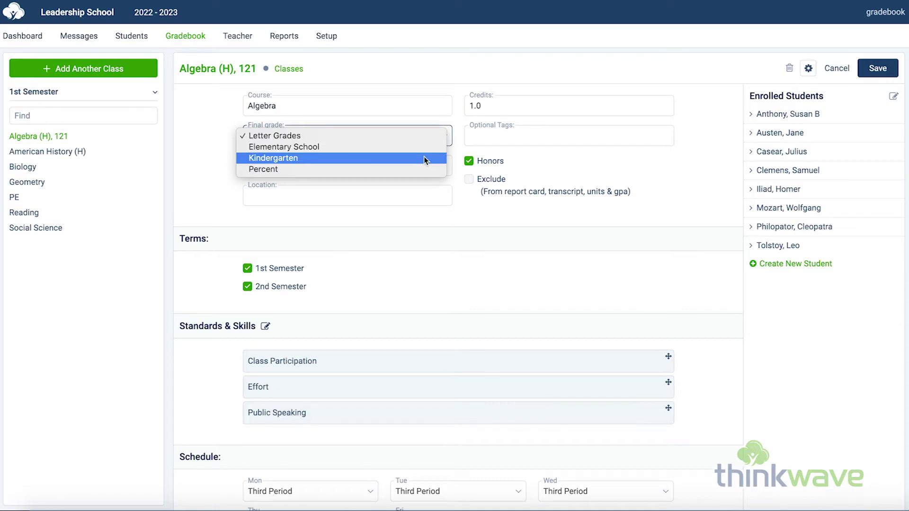
{"action": "left_click", "coordinate": [462, 134]}
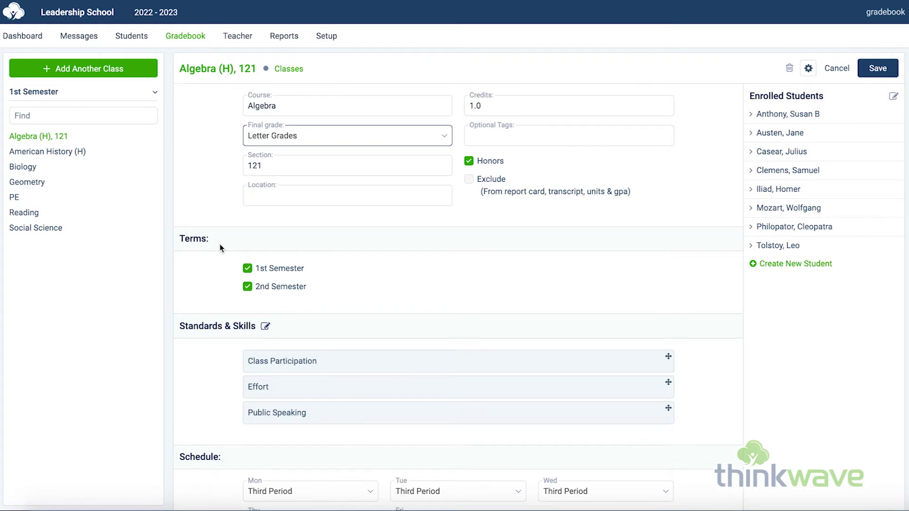
Examine the terms, standards and schedule sections of the Algebra (H), 121 class details, including the period choices for Monday.
{"action": "scroll", "coordinate": [219, 243], "scroll_direction": "down", "scroll_amount": 2}
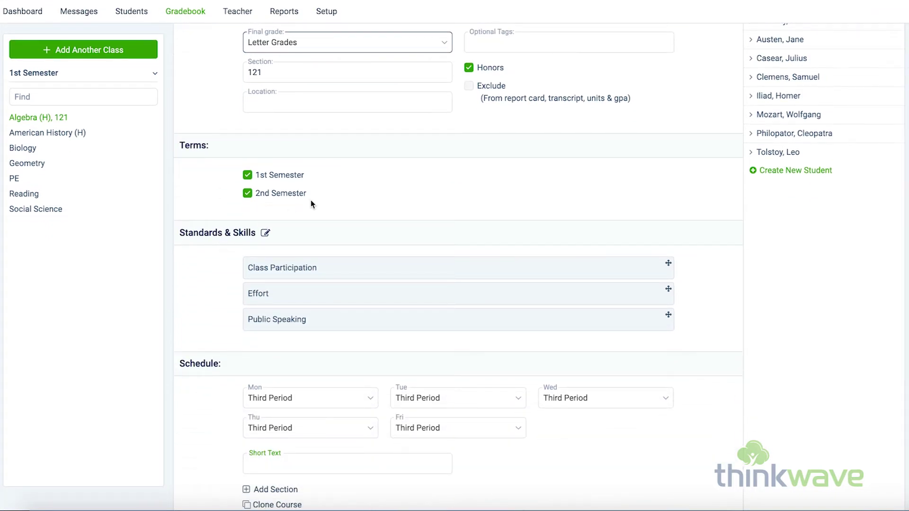
{"action": "scroll", "coordinate": [192, 281], "scroll_direction": "down", "scroll_amount": 1}
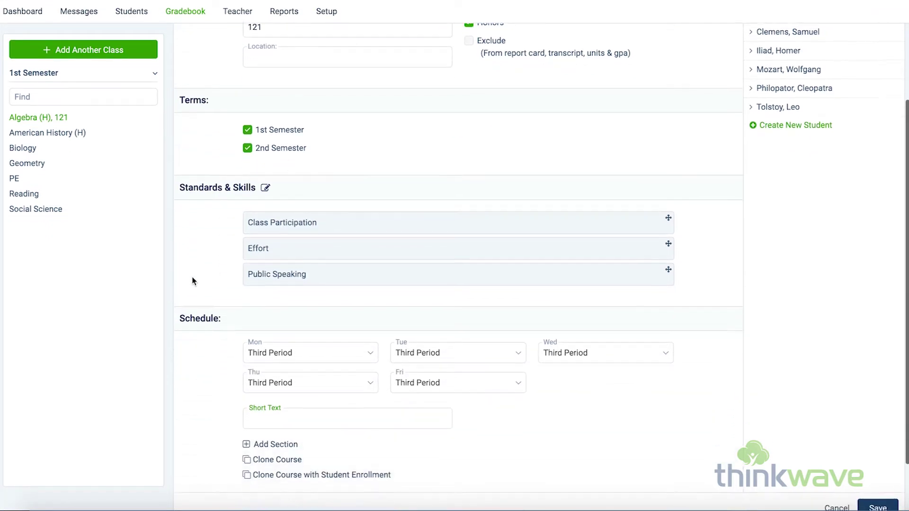
{"action": "scroll", "coordinate": [192, 280], "scroll_direction": "down", "scroll_amount": 1}
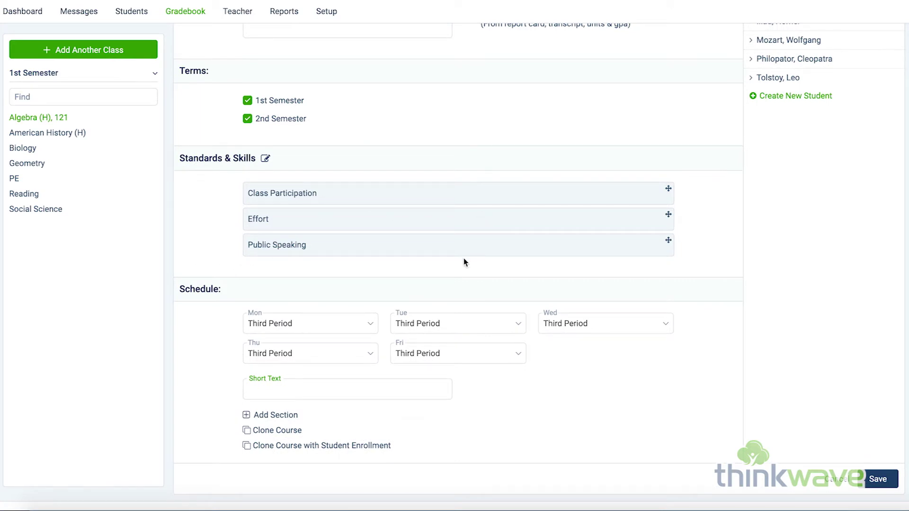
{"action": "scroll", "coordinate": [230, 243], "scroll_direction": "down", "scroll_amount": 1}
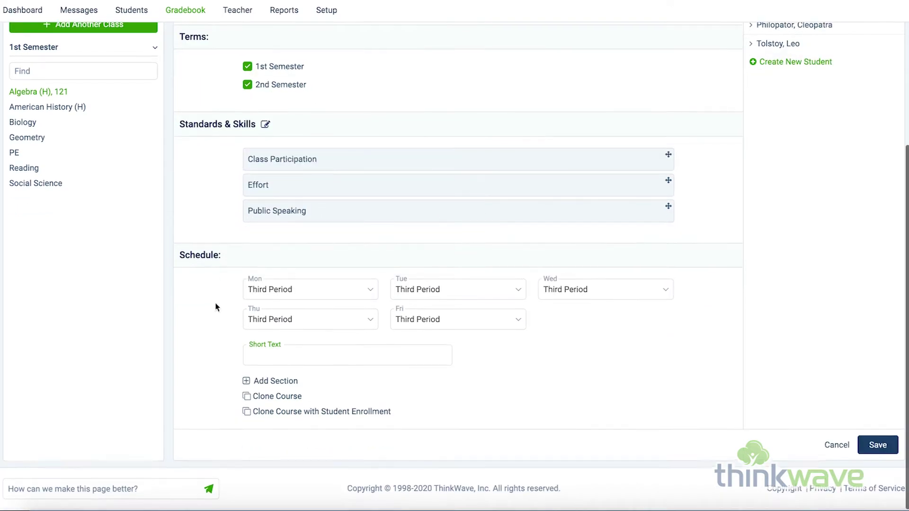
{"action": "left_click", "coordinate": [348, 294]}
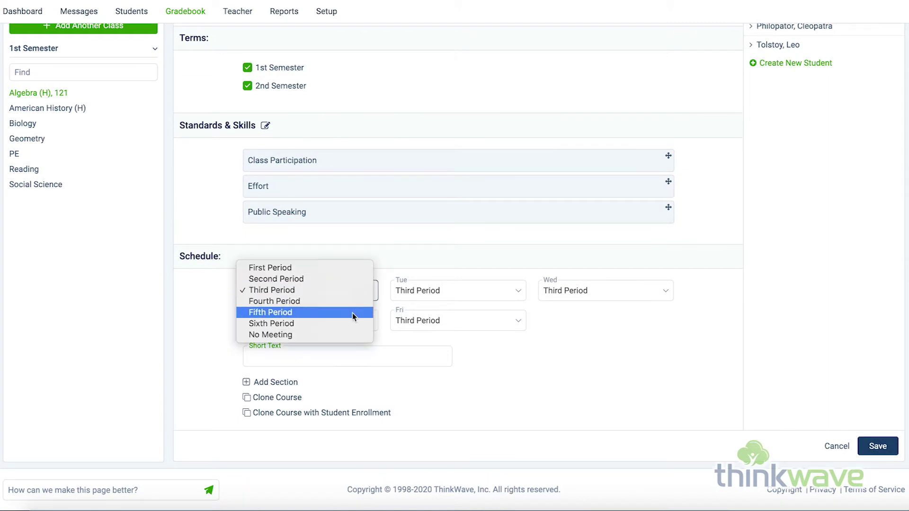
{"action": "left_click", "coordinate": [386, 292]}
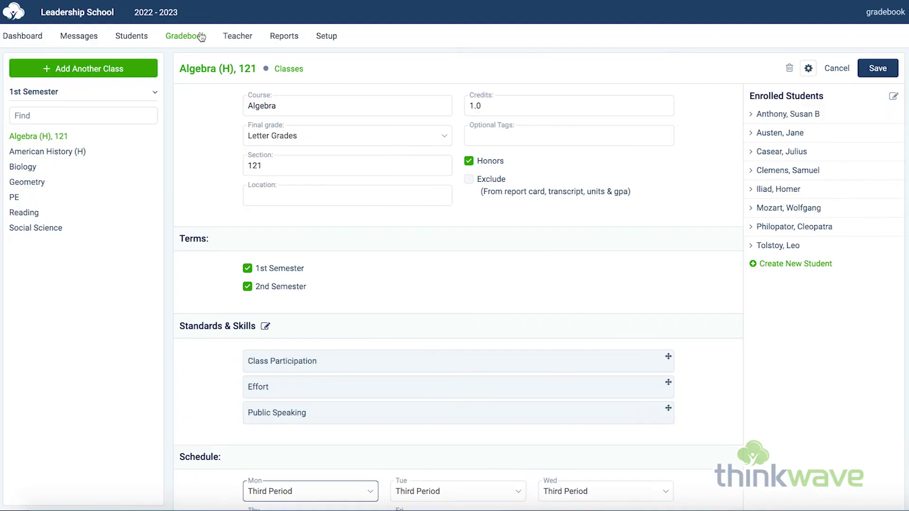
View the student enrollment page of Algebra (H), 121 and the class's assignments page.
{"action": "left_click", "coordinate": [199, 35]}
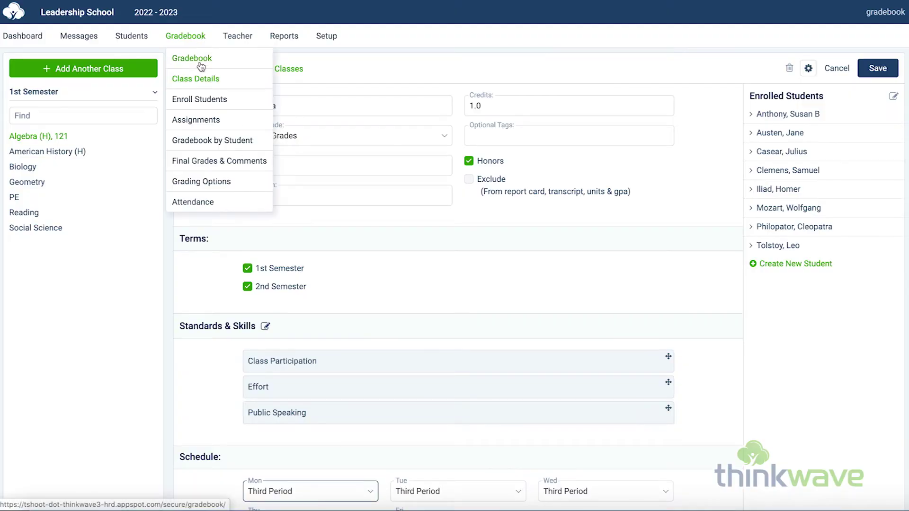
{"action": "left_click", "coordinate": [205, 103]}
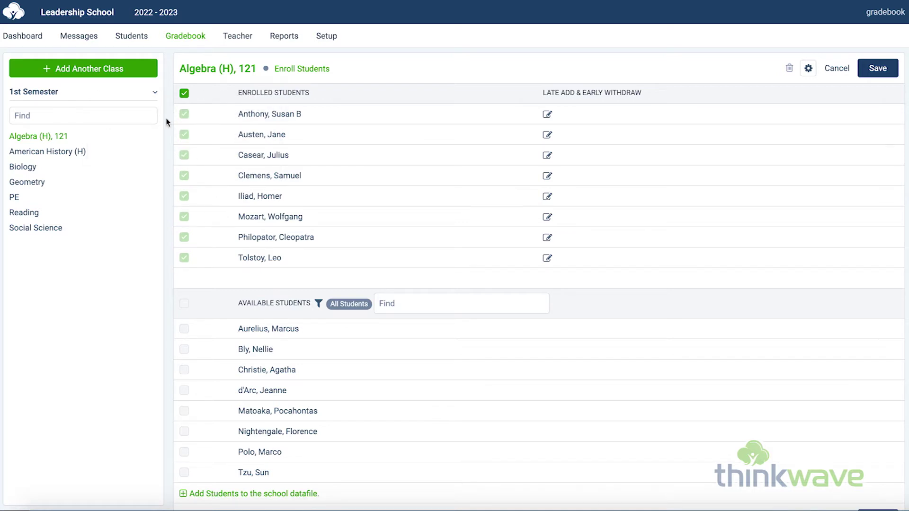
{"action": "mouse_move", "coordinate": [185, 36]}
{"action": "left_click", "coordinate": [199, 122]}
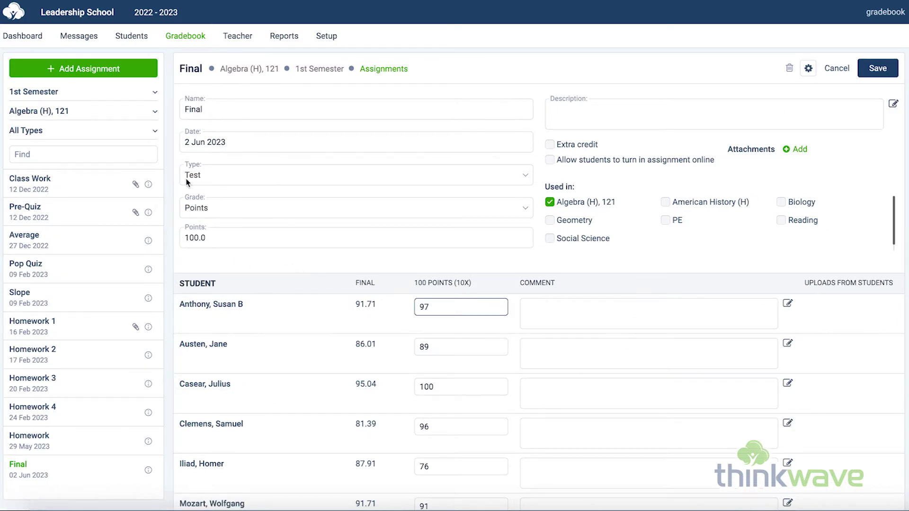
View the gradebook by student, and examine the first student's override and comment fields in Final Grades & Comments.
{"action": "mouse_move", "coordinate": [192, 44]}
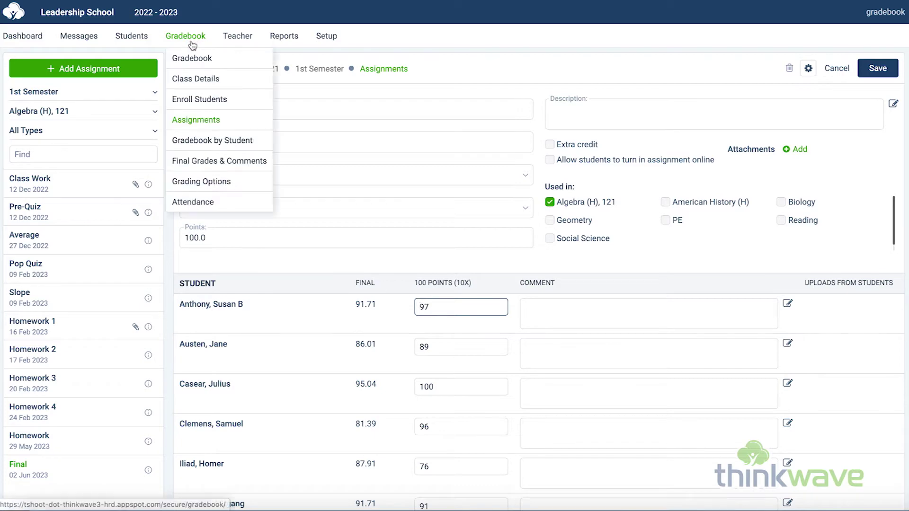
{"action": "left_click", "coordinate": [199, 142]}
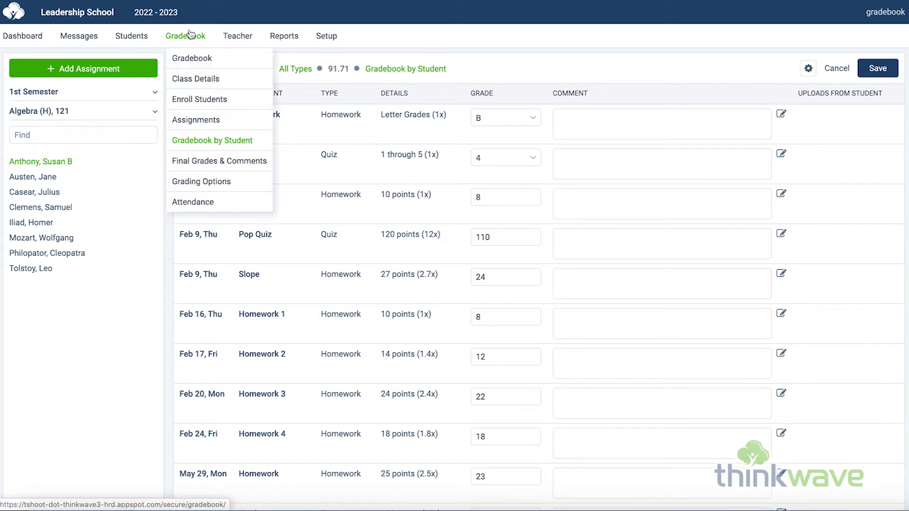
{"action": "left_click", "coordinate": [210, 162]}
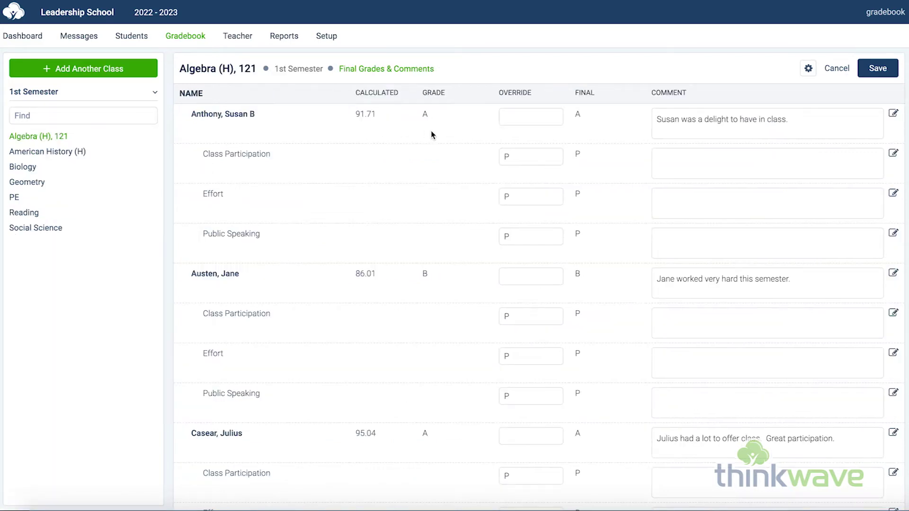
{"action": "left_click", "coordinate": [515, 117]}
{"action": "left_click", "coordinate": [555, 157]}
{"action": "left_click", "coordinate": [771, 136]}
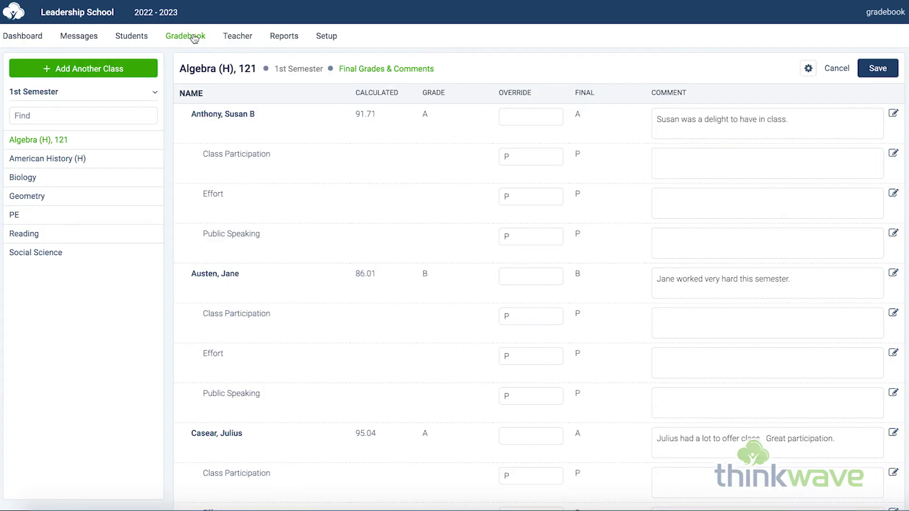
Override the 1st Quarter default of Algebra (H), 121 with Flexible Grading Options and enable assignment-type weighting.
{"action": "mouse_move", "coordinate": [194, 42]}
{"action": "left_click", "coordinate": [194, 186]}
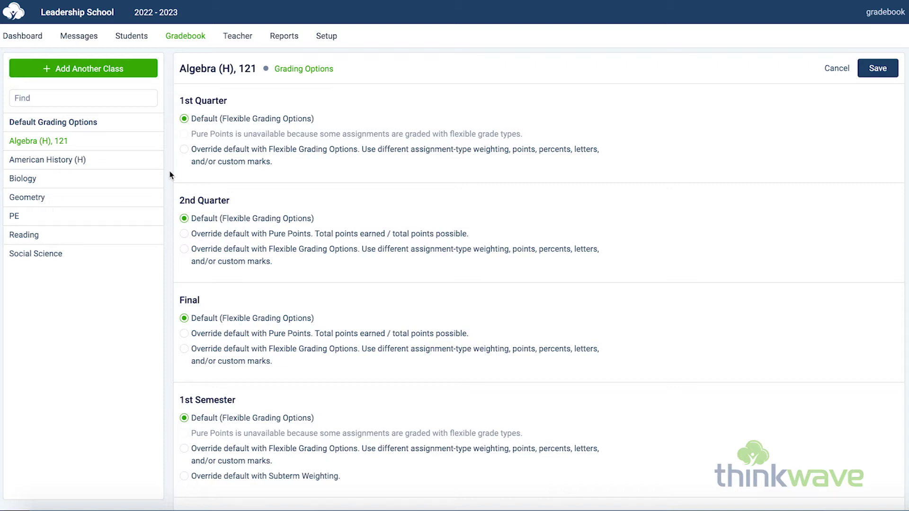
{"action": "left_click", "coordinate": [184, 151]}
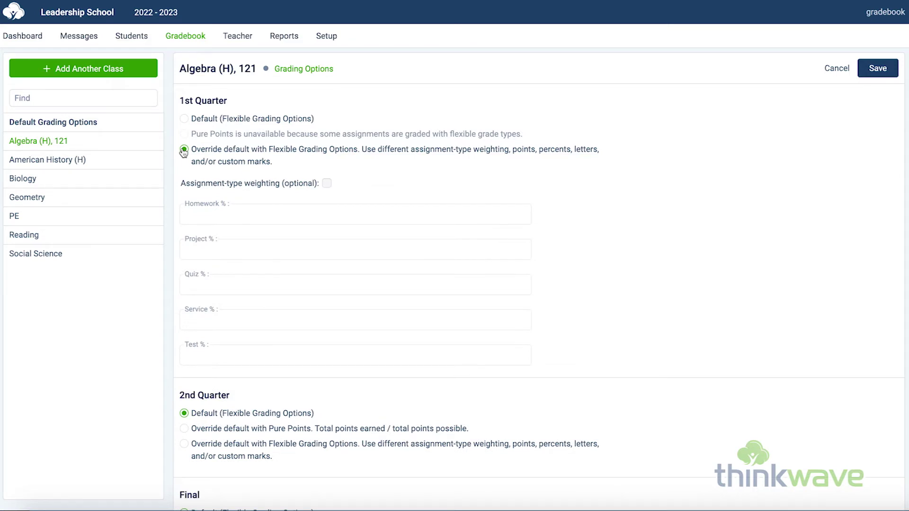
{"action": "left_click", "coordinate": [327, 183]}
Set the 1st Quarter weights to Homework 30%, Project 20%, Quiz 10%, Service 0% and Test 40%.
{"action": "left_click", "coordinate": [312, 212]}
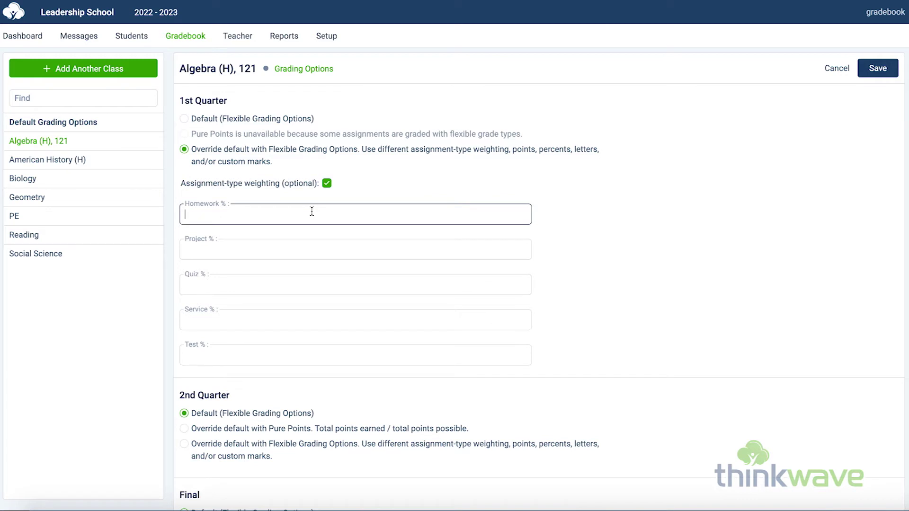
{"action": "type", "text": "30"}
{"action": "key", "text": "Tab"}
{"action": "type", "text": "20"}
{"action": "key", "text": "Tab"}
{"action": "type", "text": "10"}
{"action": "key", "text": "Tab"}
{"action": "type", "text": "0"}
{"action": "key", "text": "Tab"}
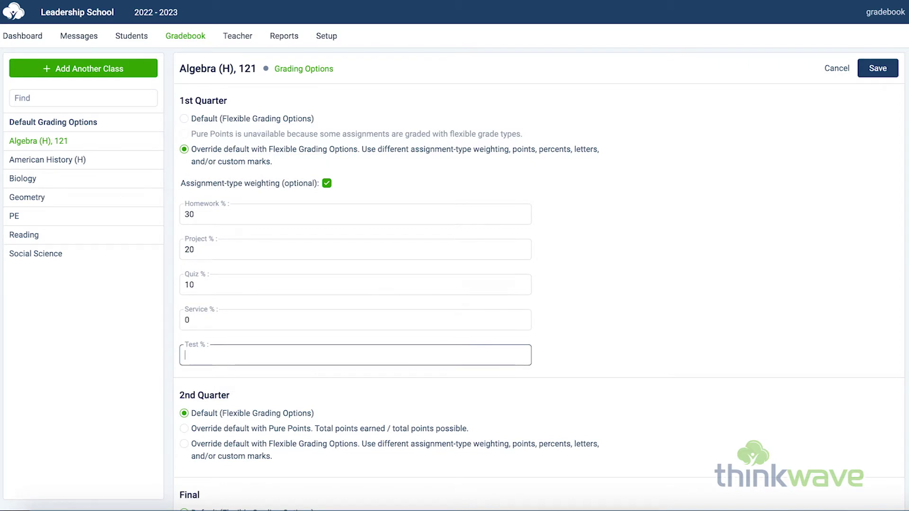
{"action": "type", "text": "40"}
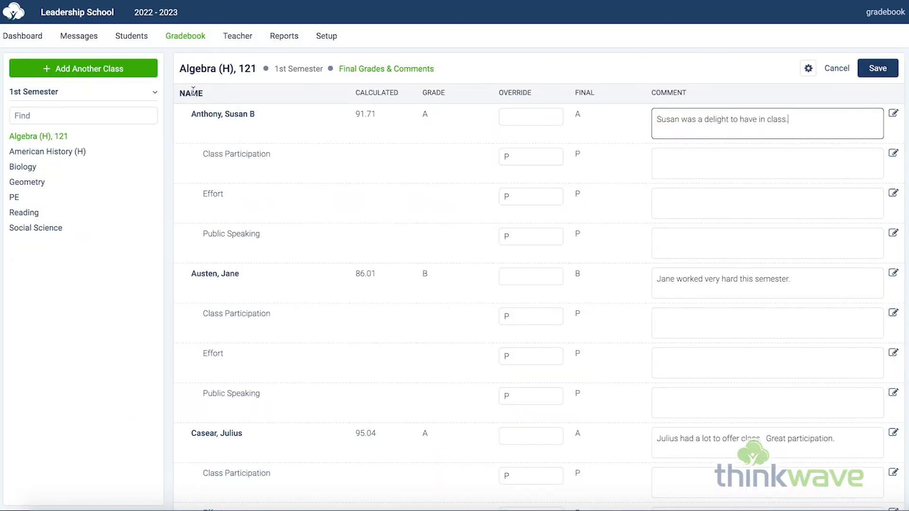
Open the attendance of Algebra (H), 121 and view its date calendar and the second student's mark choices.
{"action": "mouse_move", "coordinate": [191, 38]}
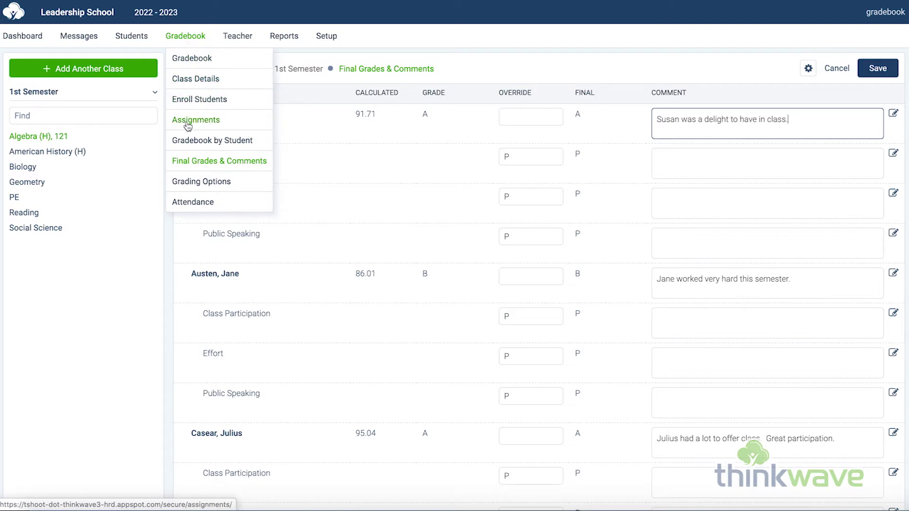
{"action": "left_click", "coordinate": [200, 203]}
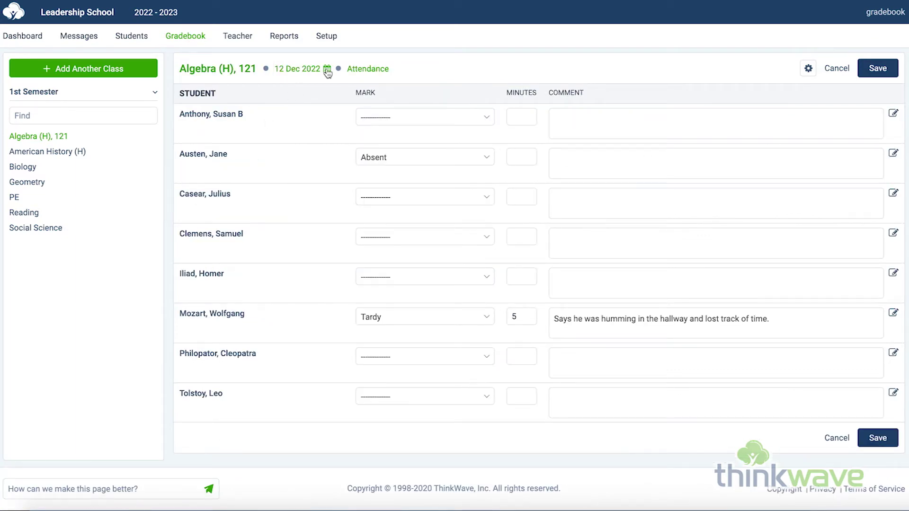
{"action": "left_click", "coordinate": [328, 70]}
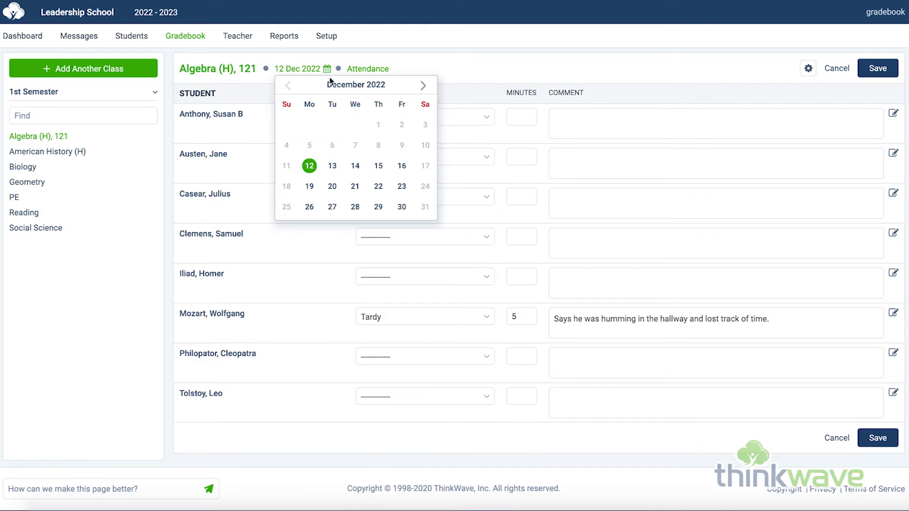
{"action": "left_click", "coordinate": [352, 68]}
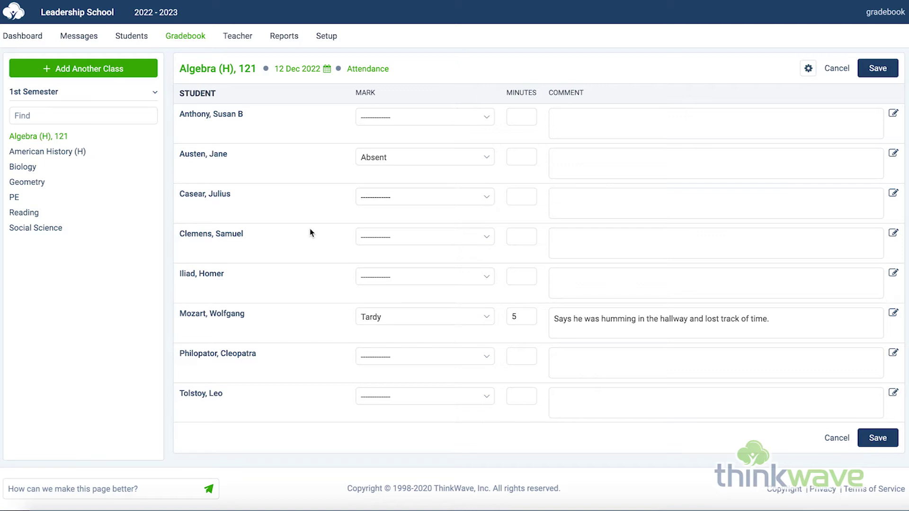
{"action": "left_click", "coordinate": [480, 156]}
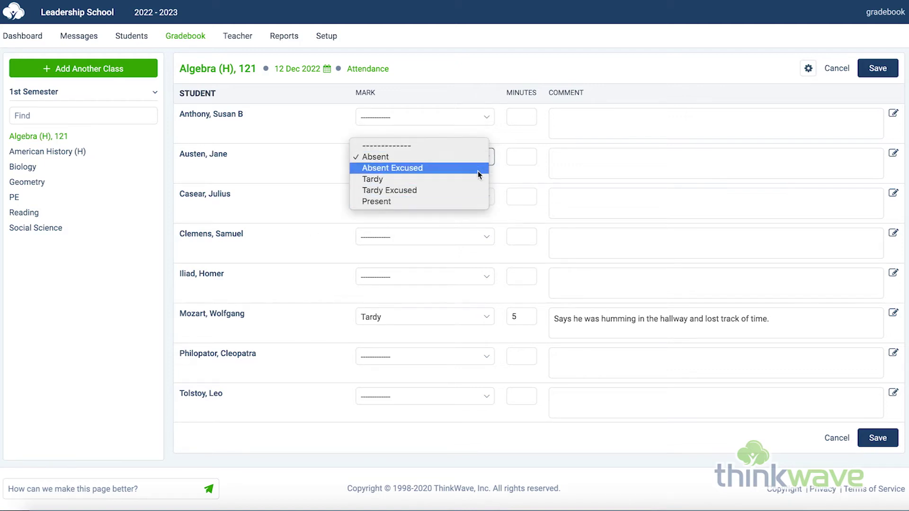
{"action": "left_click", "coordinate": [519, 154]}
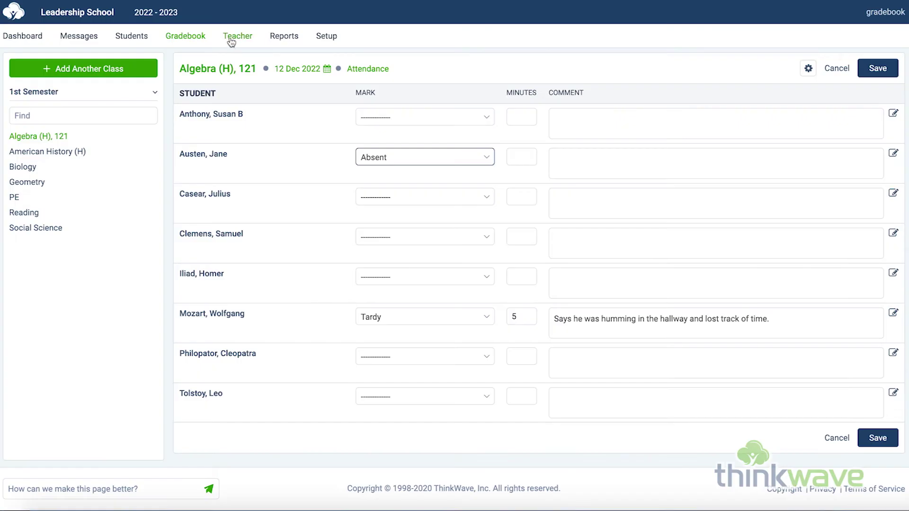
View the teacher's record and the list of available reports.
{"action": "left_click", "coordinate": [233, 42]}
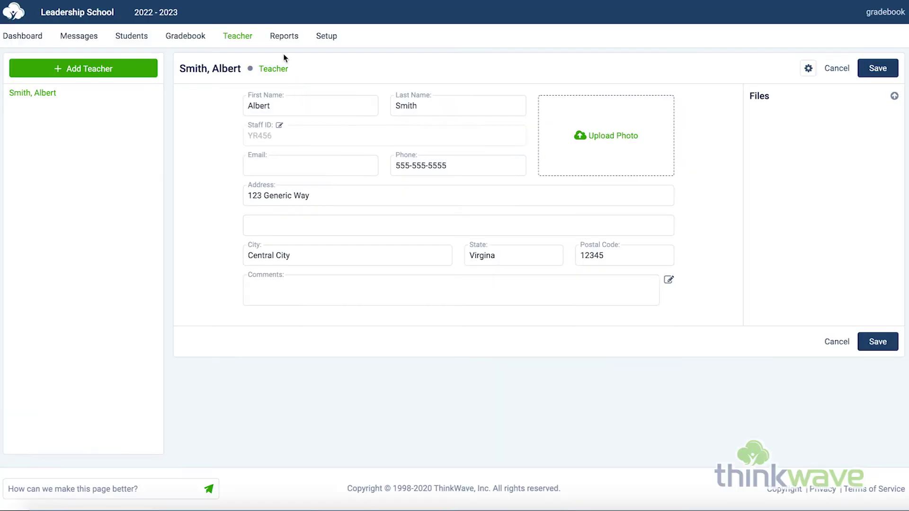
{"action": "left_click", "coordinate": [285, 40]}
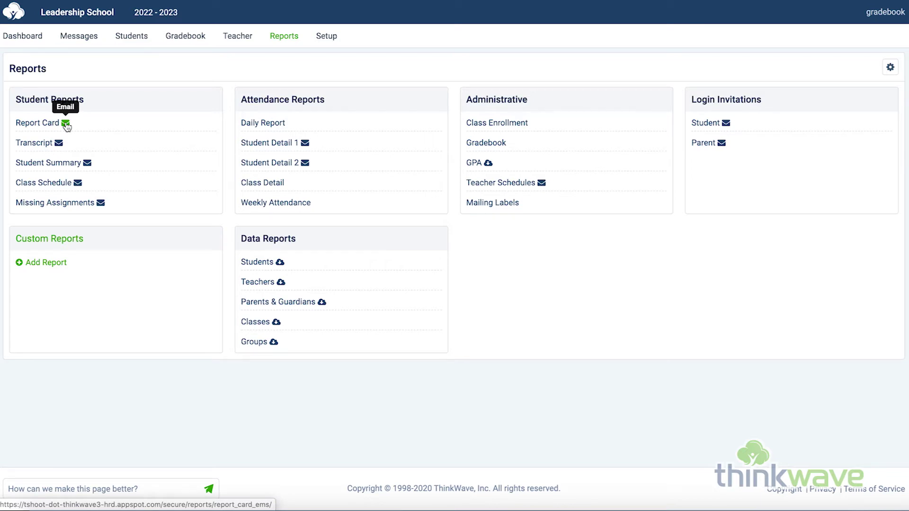
Open the printable report card, select the first student of Algebra (H), 121 and keep the Multi Term style.
{"action": "left_click", "coordinate": [41, 124]}
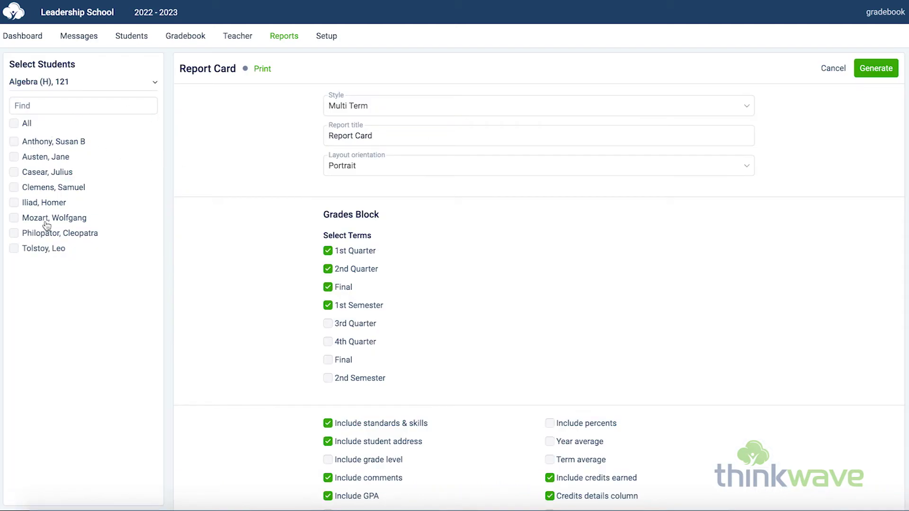
{"action": "left_click", "coordinate": [17, 142]}
{"action": "left_click", "coordinate": [427, 110]}
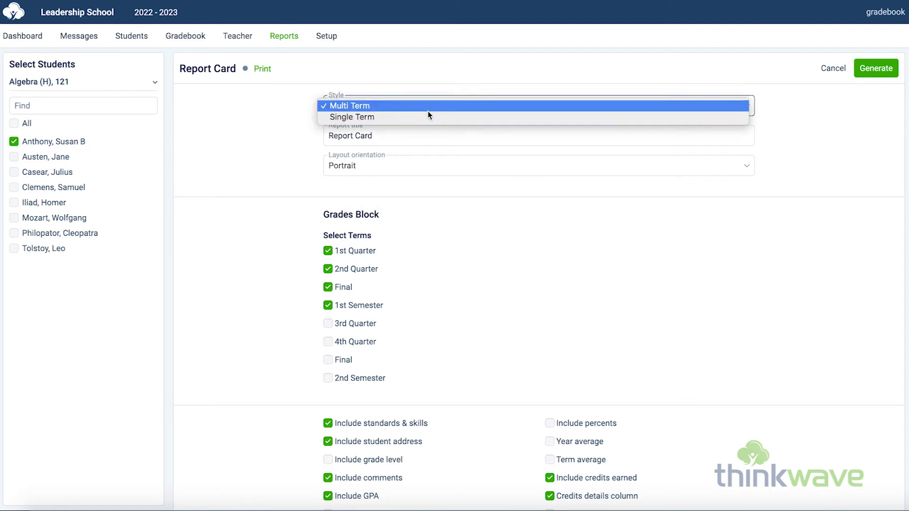
{"action": "left_click", "coordinate": [428, 111]}
Set the report title to Progress Report and keep the Portrait layout orientation.
{"action": "left_click_drag", "start_coordinate": [425, 136], "coordinate": [273, 130]}
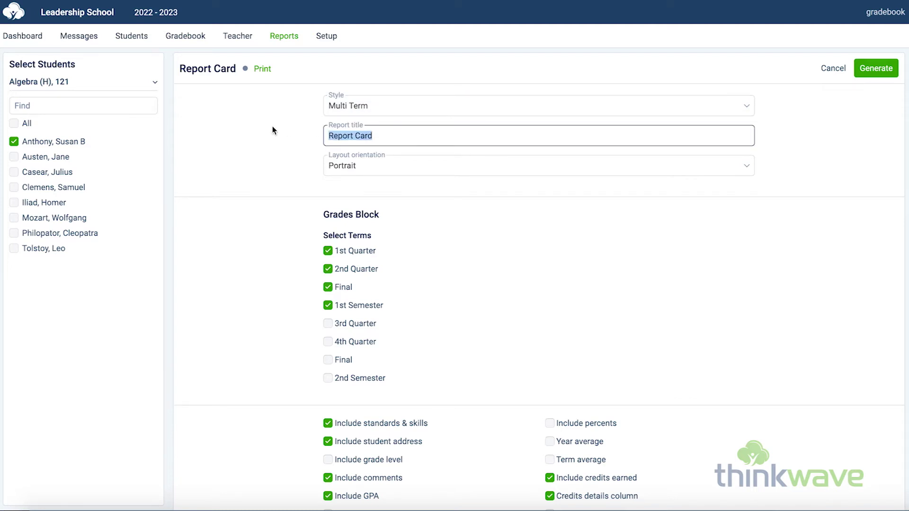
{"action": "type", "text": "Progress Report"}
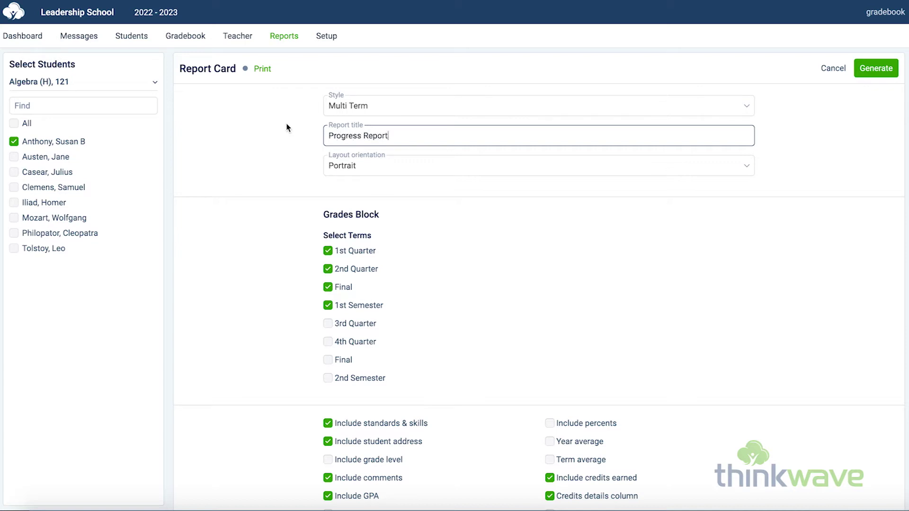
{"action": "left_click", "coordinate": [464, 171]}
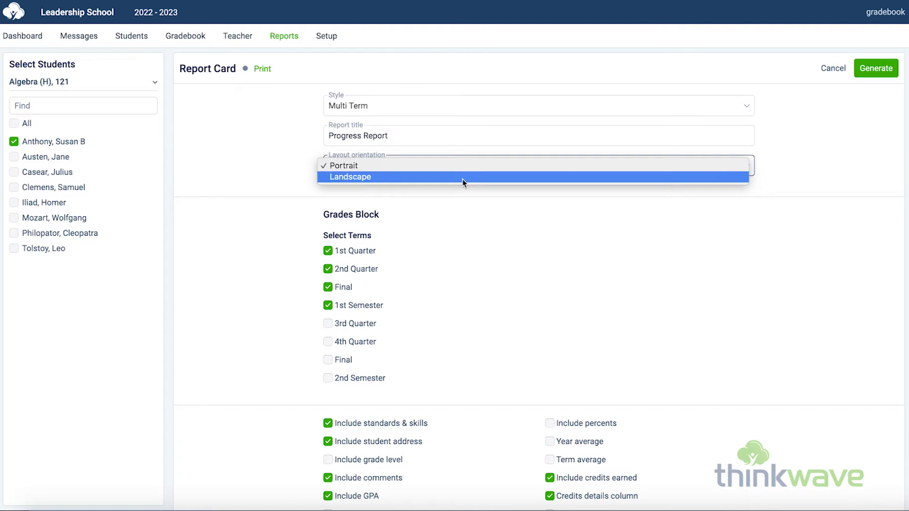
{"action": "left_click", "coordinate": [289, 205]}
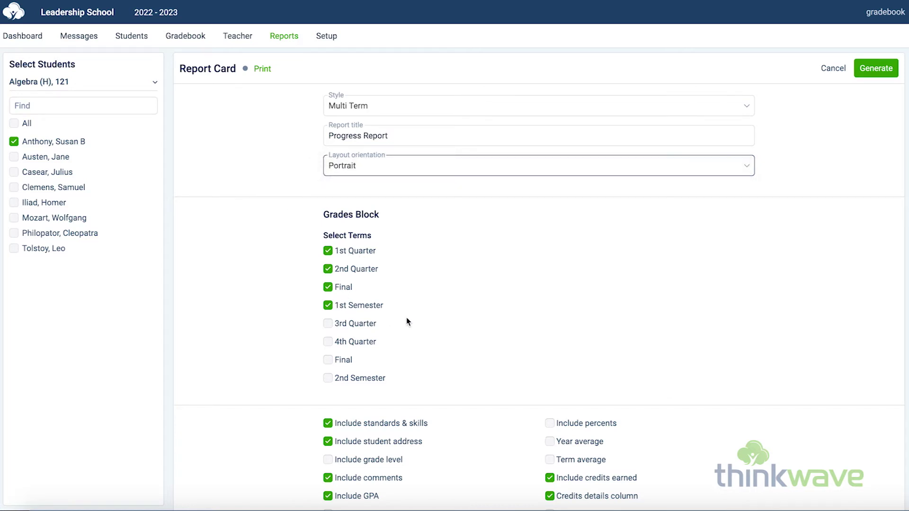
Review the report card's terms and inclusion options, and keep attendance set to Do not include.
{"action": "scroll", "coordinate": [407, 316], "scroll_direction": "down", "scroll_amount": 3}
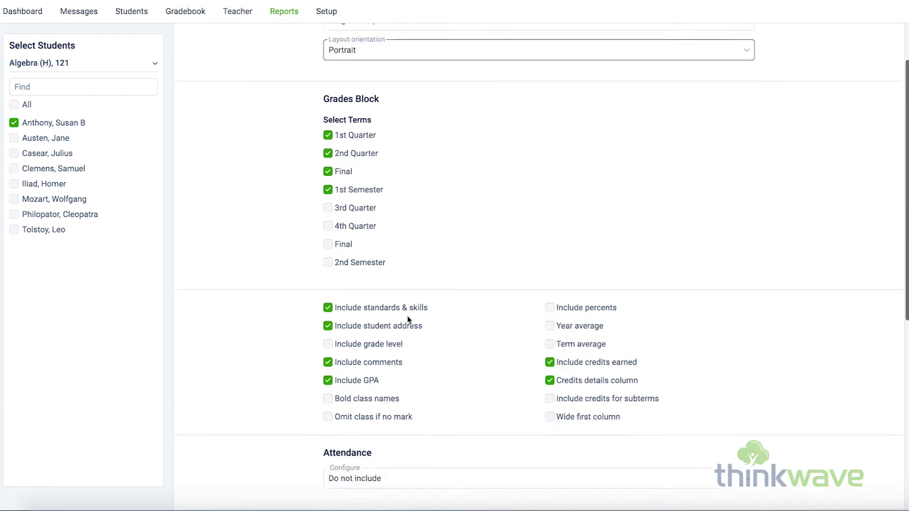
{"action": "scroll", "coordinate": [407, 317], "scroll_direction": "down", "scroll_amount": 2}
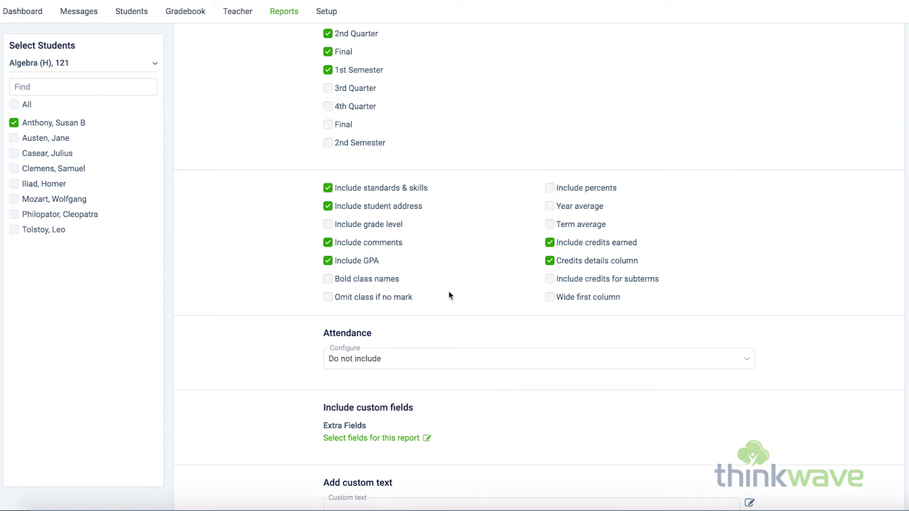
{"action": "scroll", "coordinate": [450, 296], "scroll_direction": "down", "scroll_amount": 2}
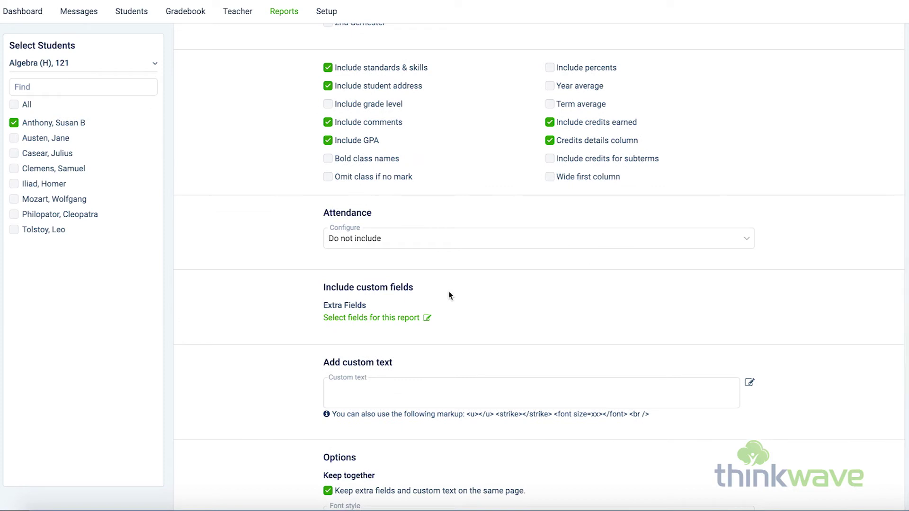
{"action": "left_click", "coordinate": [439, 241]}
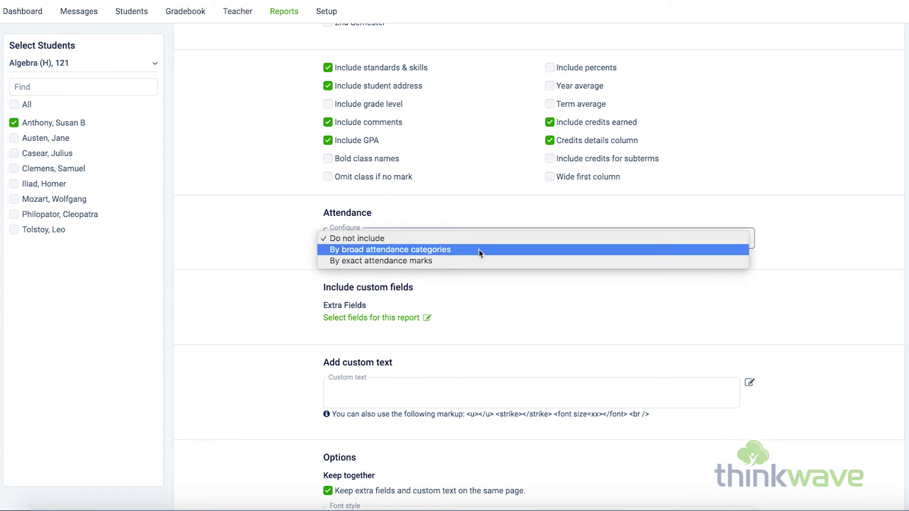
{"action": "left_click", "coordinate": [469, 287]}
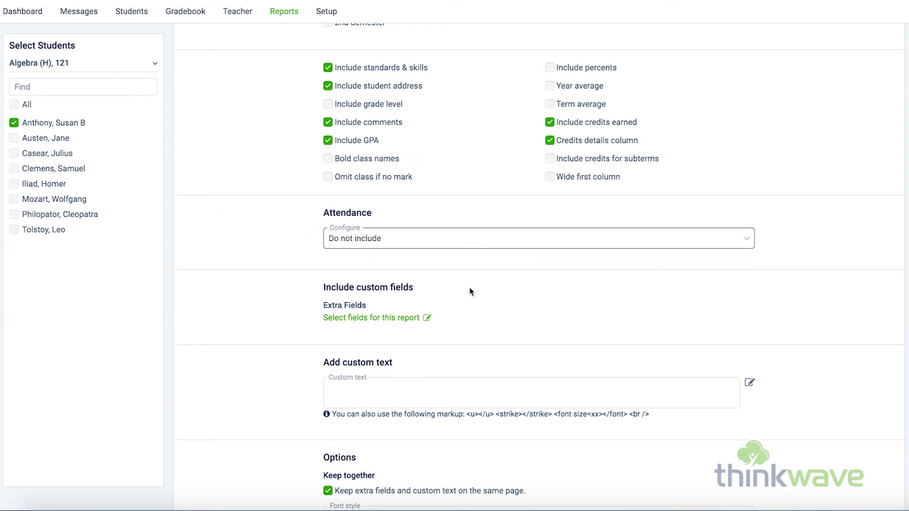
Leave the report card's custom text empty, keep the Fixed, Small font style, and generate the report.
{"action": "scroll", "coordinate": [470, 292], "scroll_direction": "down", "scroll_amount": 1}
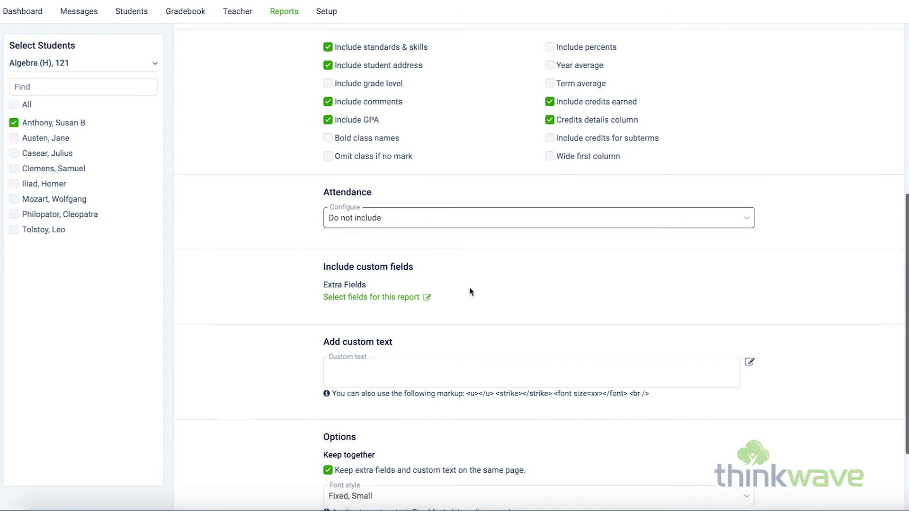
{"action": "left_click", "coordinate": [437, 363]}
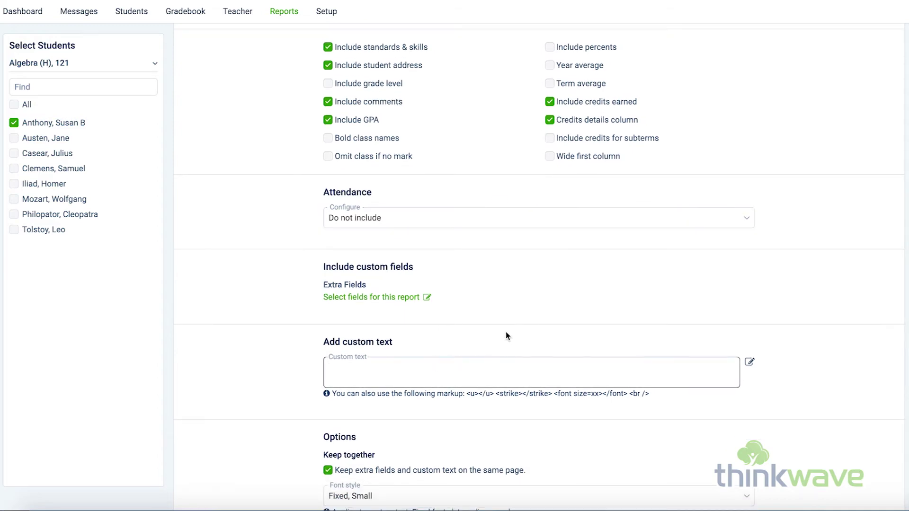
{"action": "scroll", "coordinate": [505, 336], "scroll_direction": "down", "scroll_amount": 3}
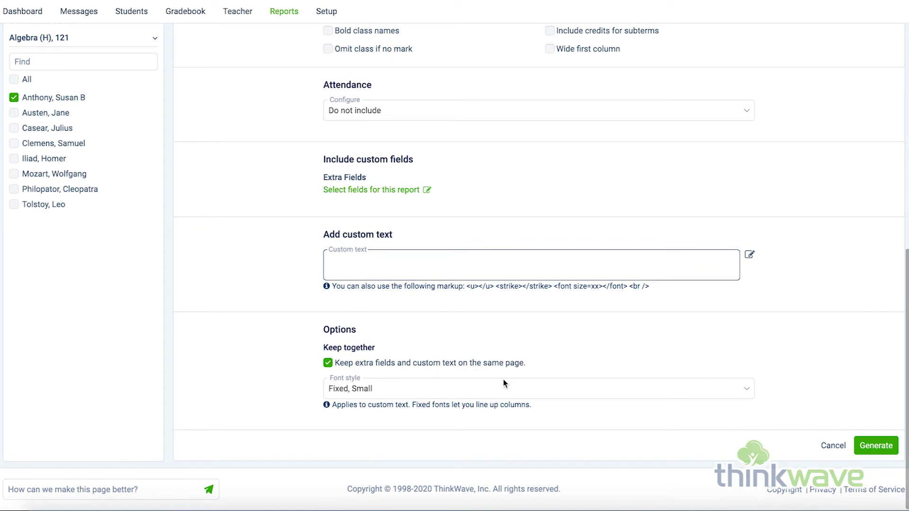
{"action": "left_click", "coordinate": [875, 449]}
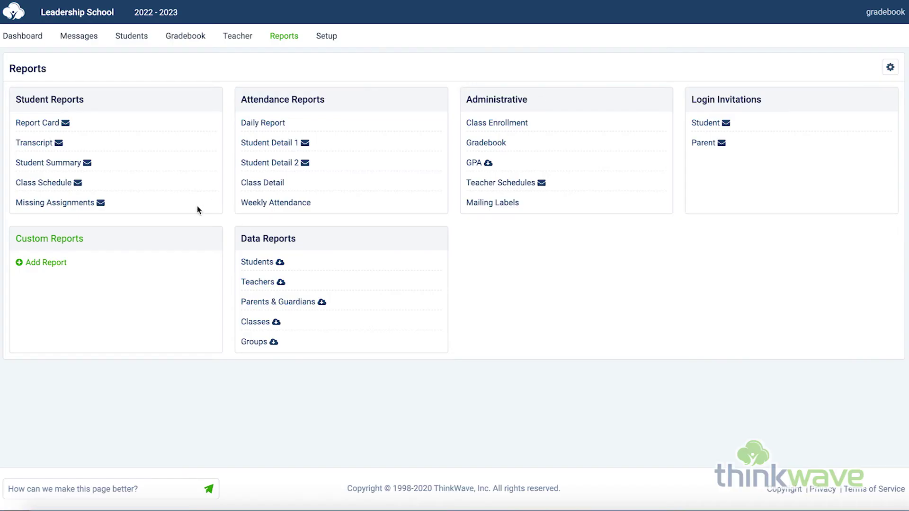
Generate a Student Transcript for the second student of Algebra (H), 121 with the default title, and read through it.
{"action": "left_click", "coordinate": [41, 143]}
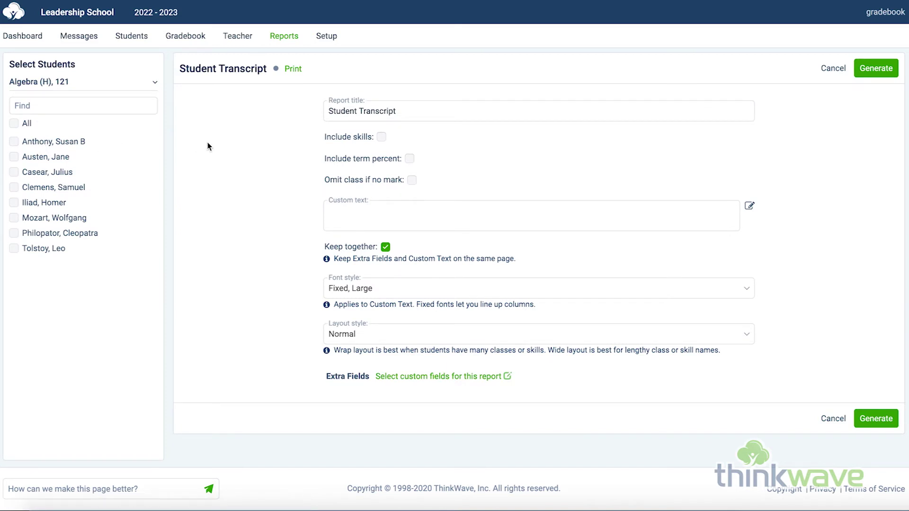
{"action": "left_click", "coordinate": [14, 157]}
{"action": "left_click", "coordinate": [436, 110]}
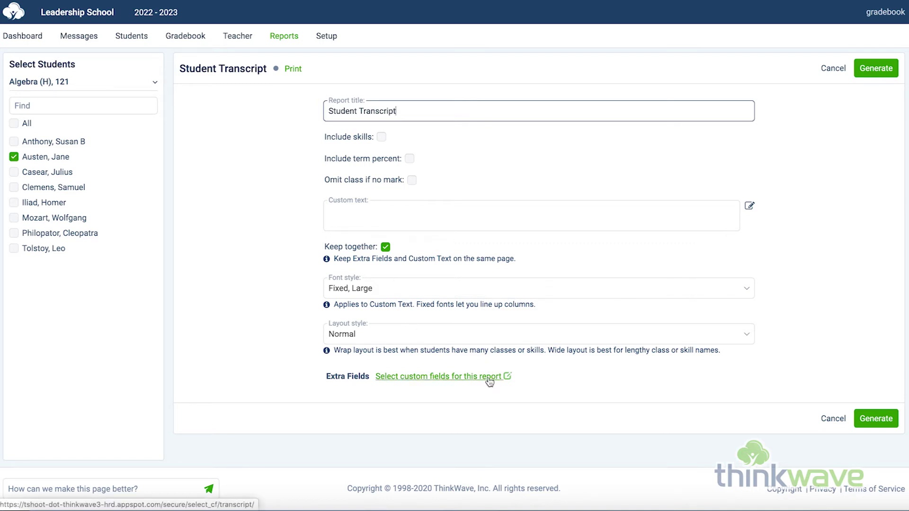
{"action": "left_click", "coordinate": [875, 417]}
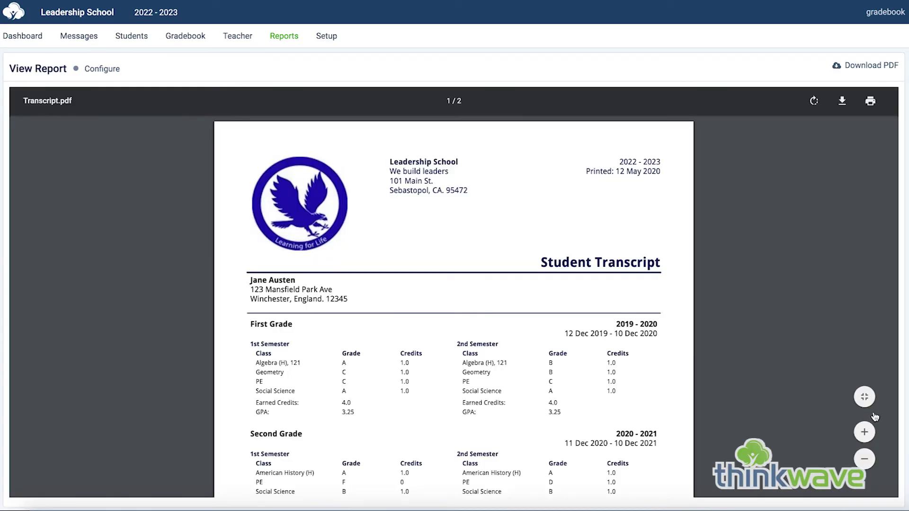
{"action": "scroll", "coordinate": [744, 283], "scroll_direction": "down", "scroll_amount": 2}
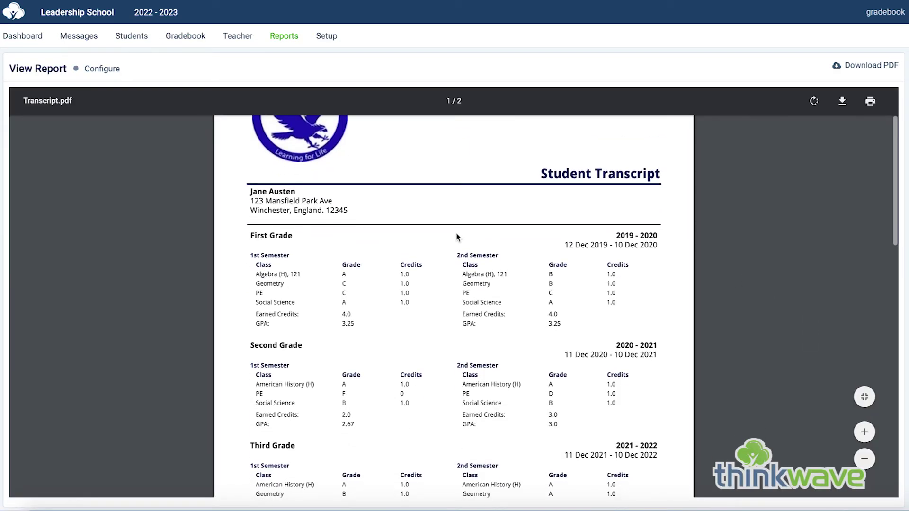
{"action": "scroll", "coordinate": [450, 266], "scroll_direction": "down", "scroll_amount": 3}
{"action": "scroll", "coordinate": [695, 358], "scroll_direction": "down", "scroll_amount": 5}
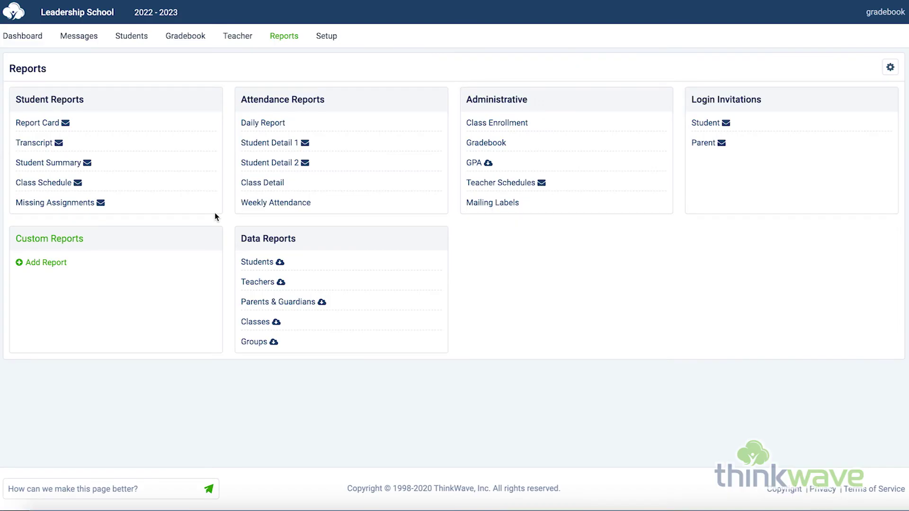
Generate a Student Summary for the second student of Algebra (H), 121, keeping the 1st Semester term.
{"action": "left_click", "coordinate": [46, 164]}
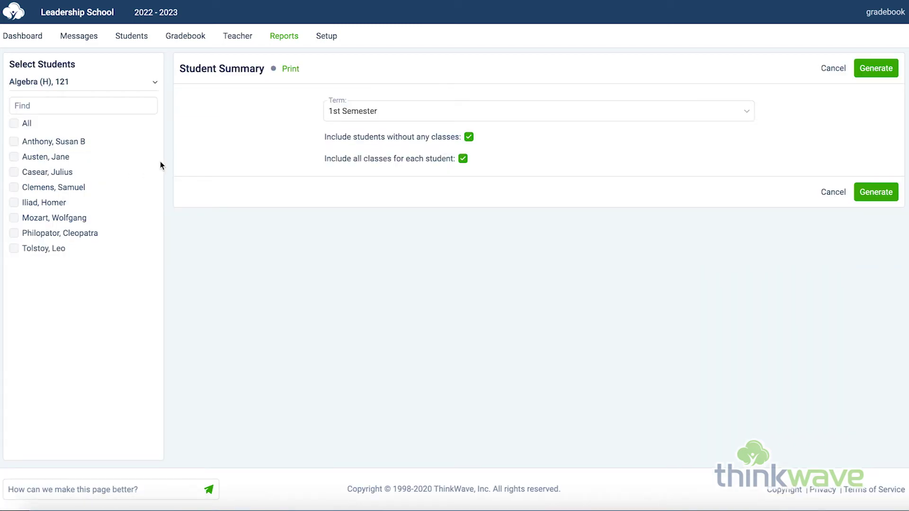
{"action": "left_click", "coordinate": [50, 161]}
{"action": "left_click", "coordinate": [717, 114]}
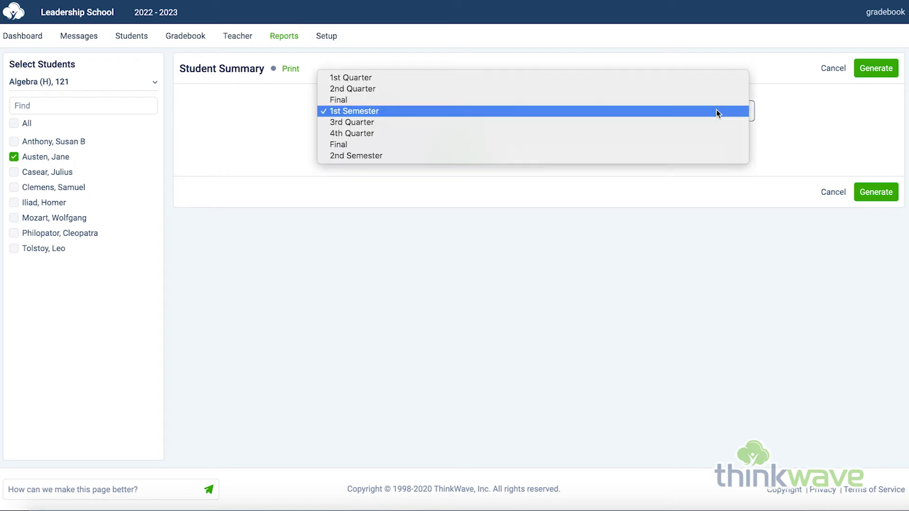
{"action": "left_click", "coordinate": [706, 113]}
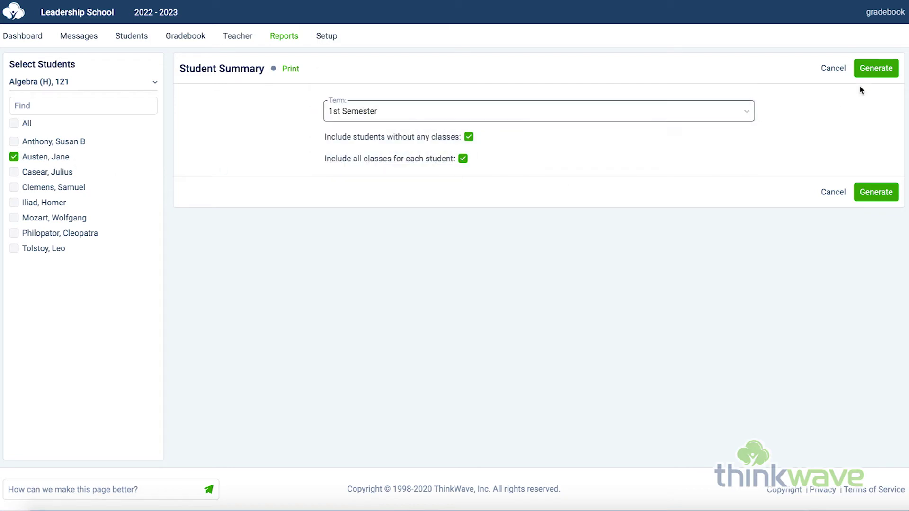
{"action": "left_click", "coordinate": [876, 70]}
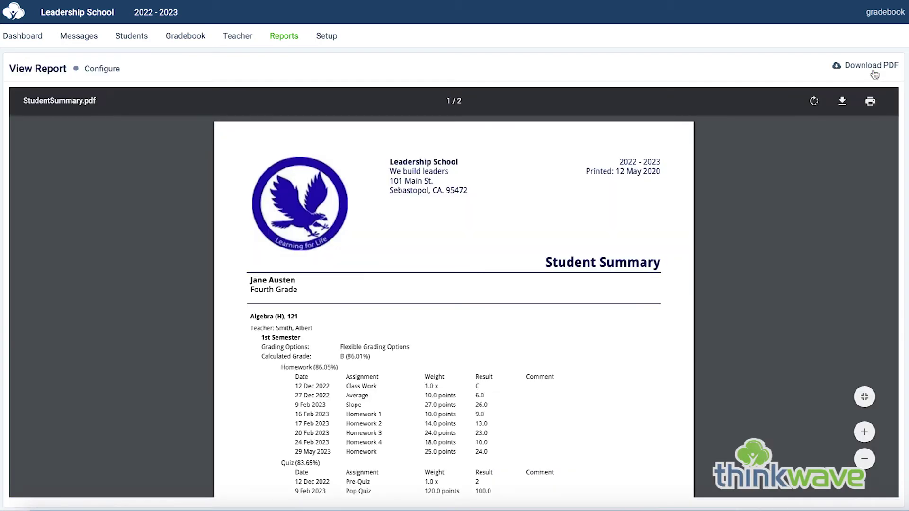
Read through the assignment results for each class in the generated Student Summary.
{"action": "scroll", "coordinate": [661, 228], "scroll_direction": "down", "scroll_amount": 1}
{"action": "scroll", "coordinate": [660, 232], "scroll_direction": "down", "scroll_amount": 1}
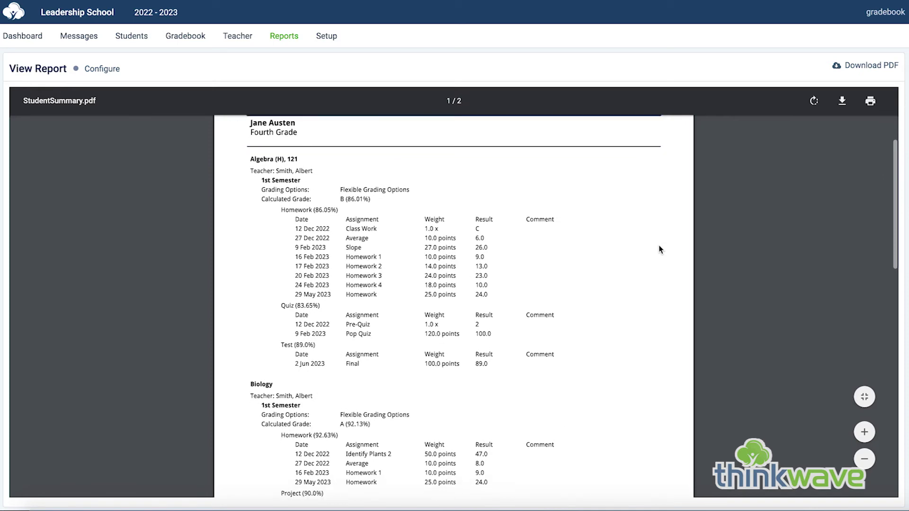
{"action": "scroll", "coordinate": [660, 247], "scroll_direction": "down", "scroll_amount": 1}
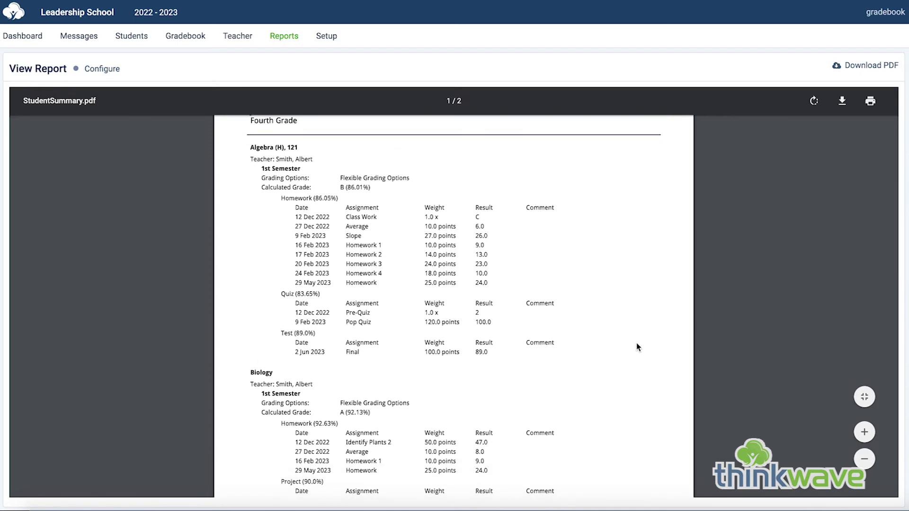
{"action": "scroll", "coordinate": [637, 343], "scroll_direction": "down", "scroll_amount": 10}
{"action": "scroll", "coordinate": [644, 346], "scroll_direction": "down", "scroll_amount": 4}
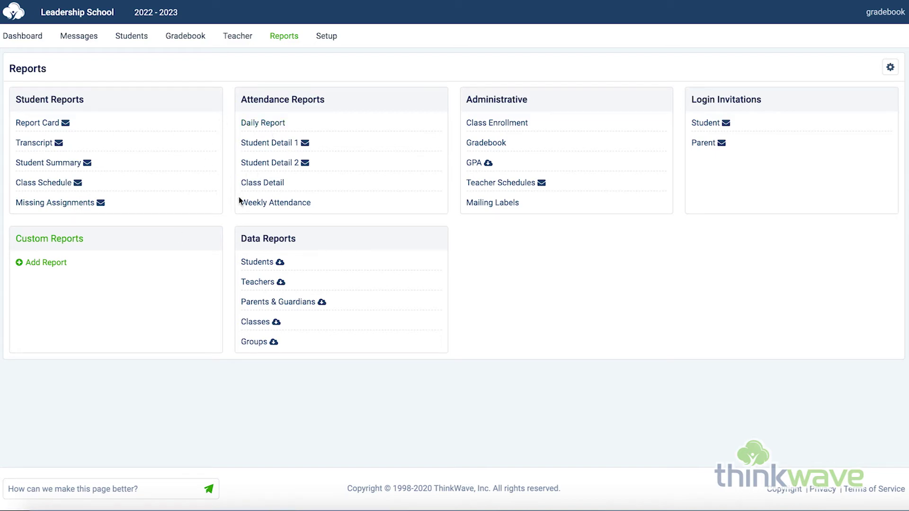
Generate the Class Enrollment report for Algebra (H), 121 with its default options.
{"action": "left_click", "coordinate": [517, 123]}
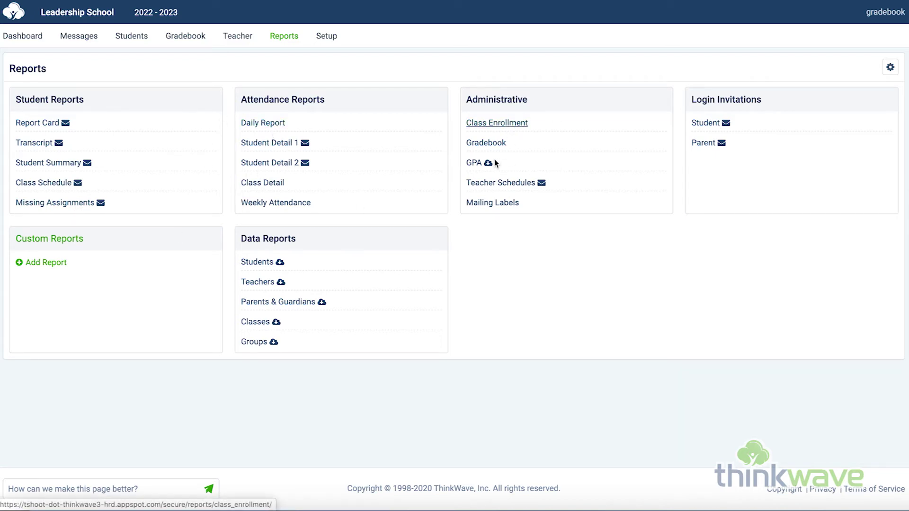
{"action": "left_click", "coordinate": [38, 154]}
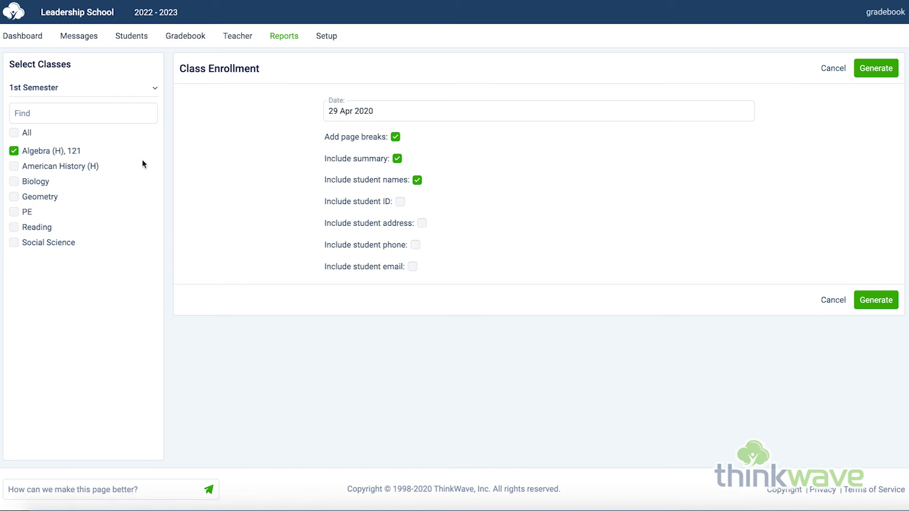
{"action": "left_click", "coordinate": [877, 70]}
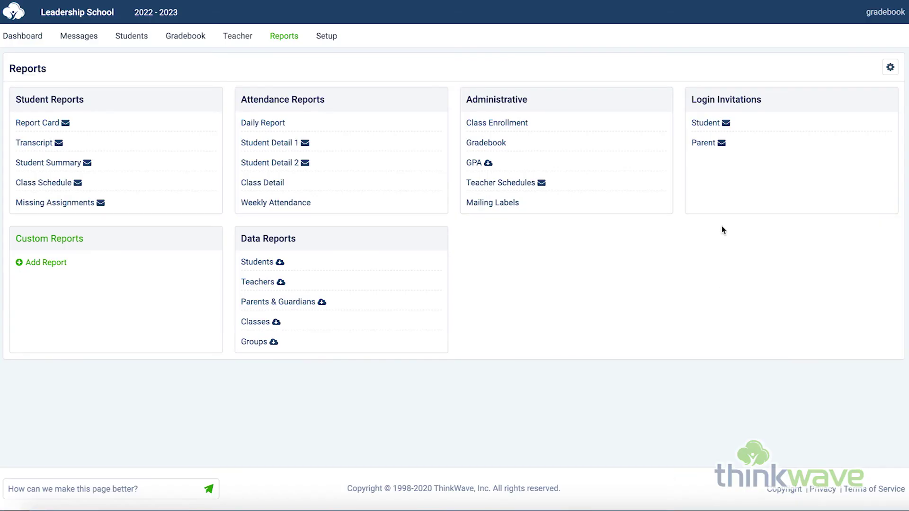
Open the student login invitations and select the first student in the list.
{"action": "left_click", "coordinate": [708, 123]}
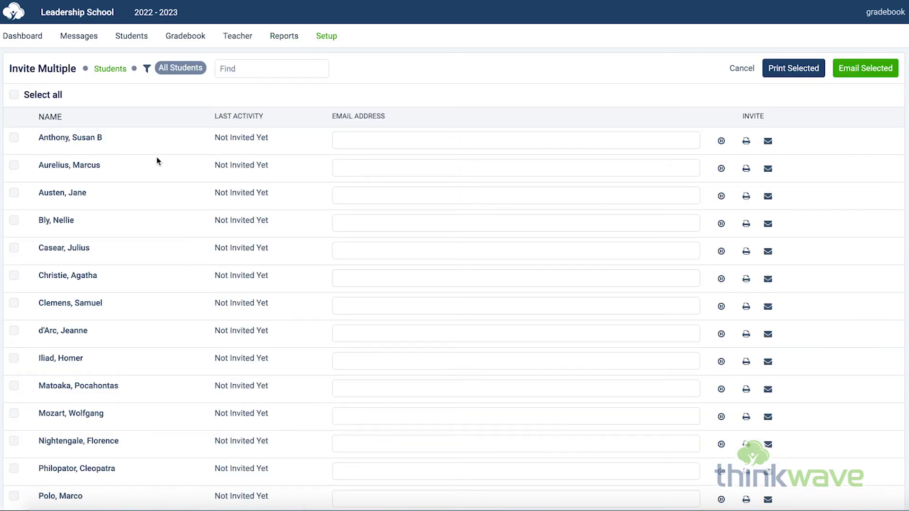
{"action": "left_click", "coordinate": [14, 141]}
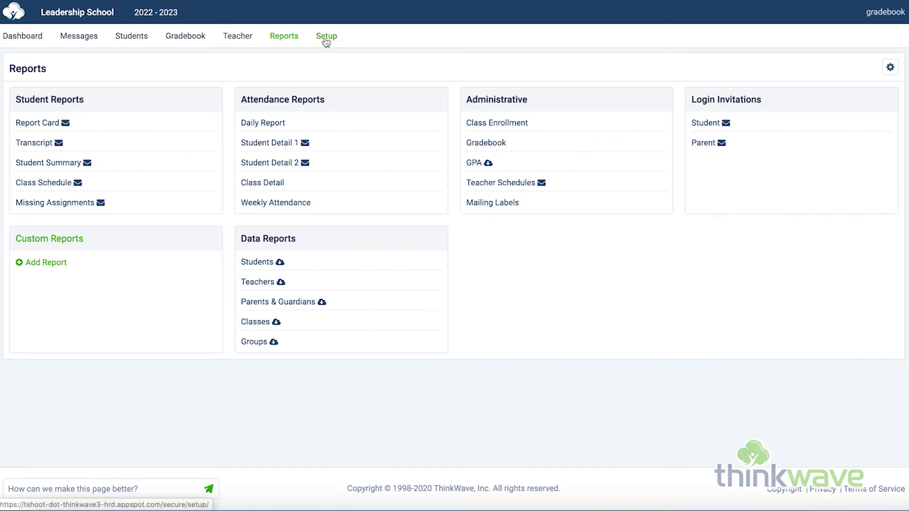
View the school's name and address settings, and return to the setup overview without changing them.
{"action": "left_click", "coordinate": [326, 41]}
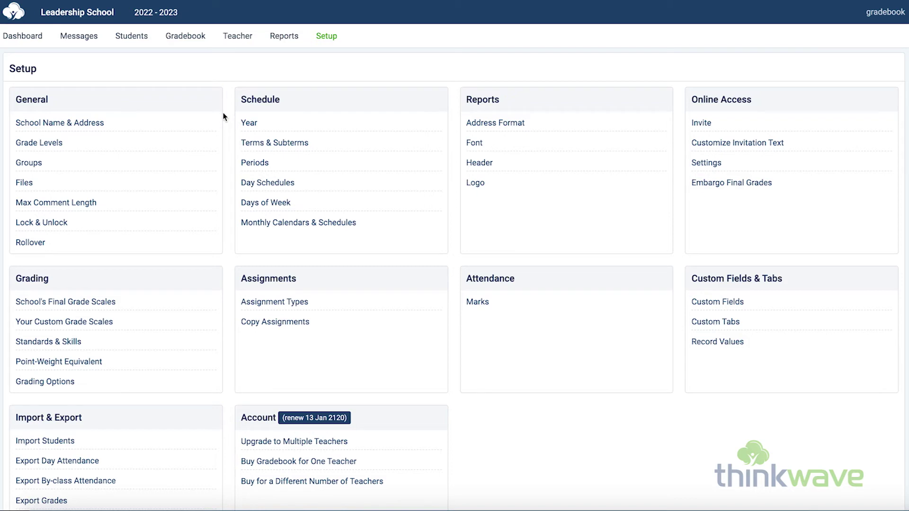
{"action": "left_click", "coordinate": [81, 124]}
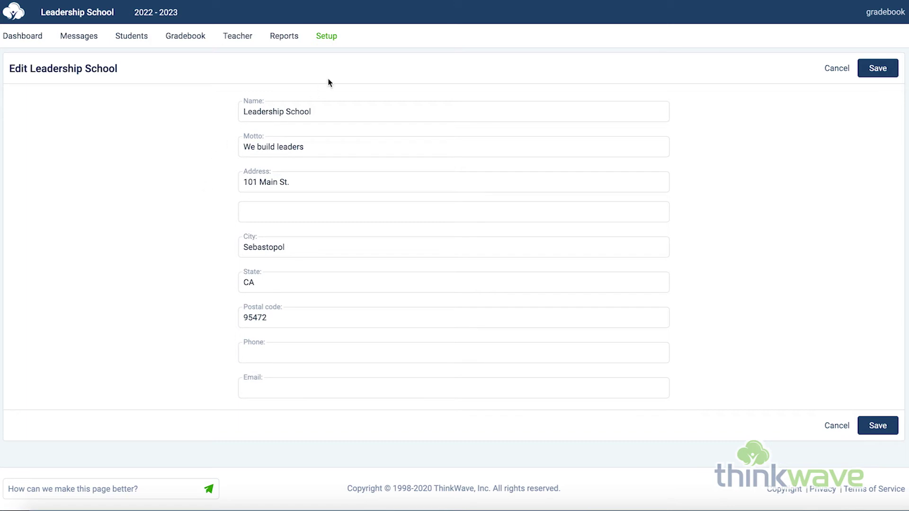
{"action": "left_click", "coordinate": [333, 38]}
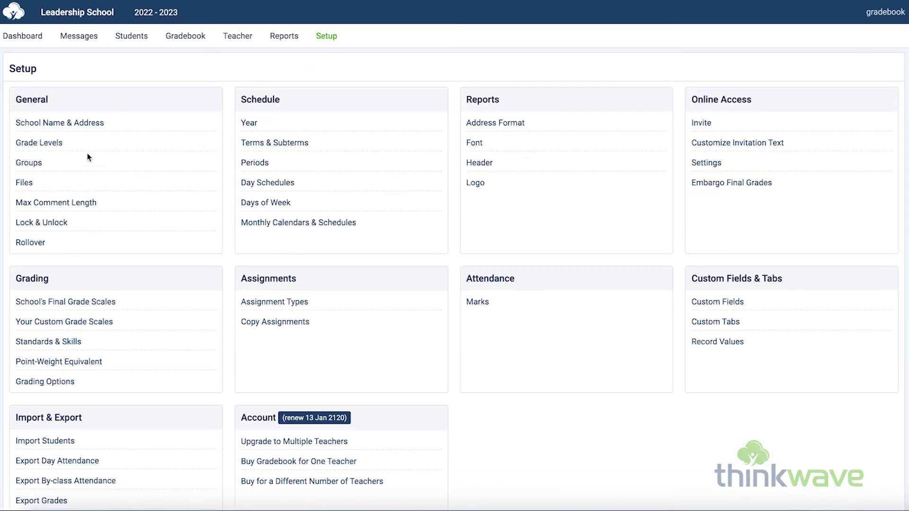
View the grade levels and the student groups in the general setup.
{"action": "left_click", "coordinate": [51, 145]}
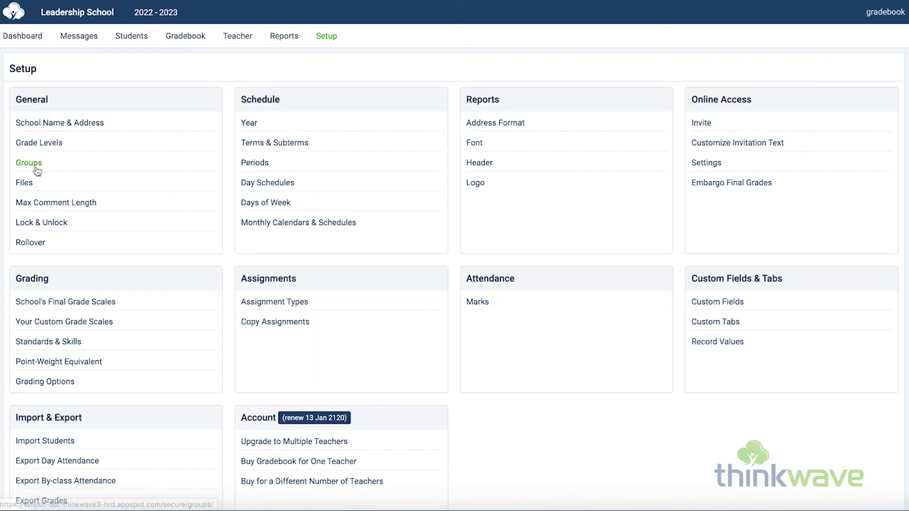
{"action": "left_click", "coordinate": [37, 168]}
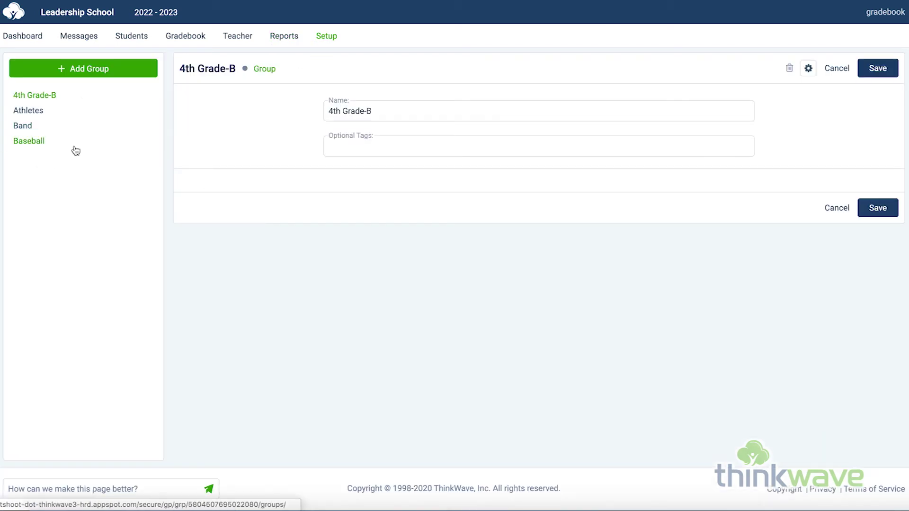
{"action": "left_click", "coordinate": [322, 39]}
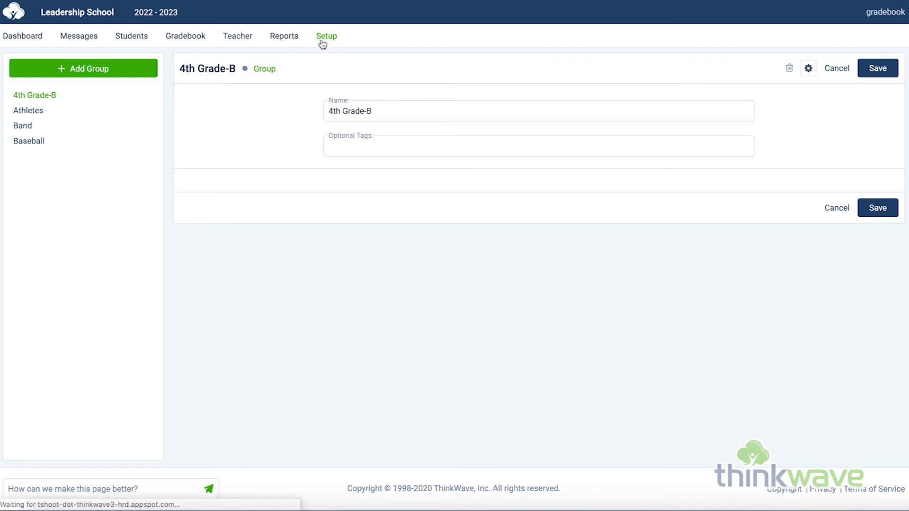
Open the list of uploaded files and look through their names, sizes and storage usage.
{"action": "left_click", "coordinate": [30, 185]}
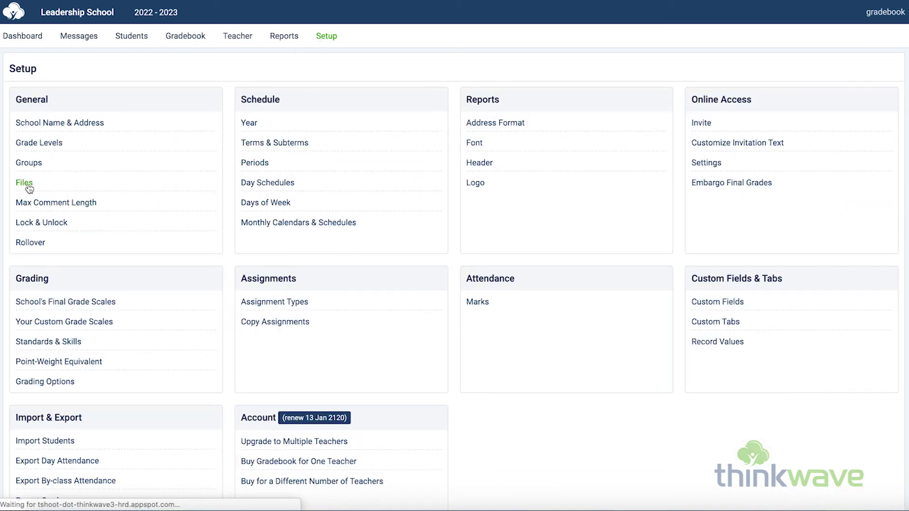
{"action": "scroll", "coordinate": [400, 201], "scroll_direction": "down", "scroll_amount": 6}
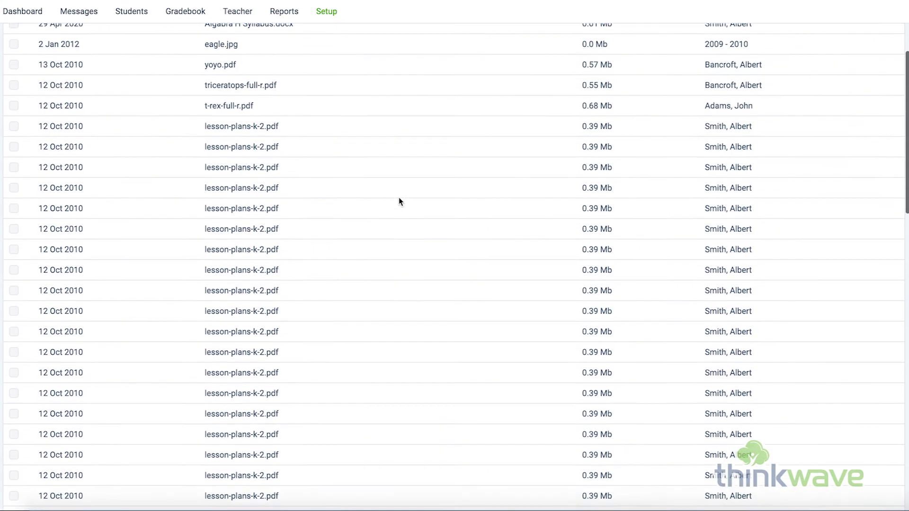
{"action": "scroll", "coordinate": [399, 200], "scroll_direction": "up", "scroll_amount": 6}
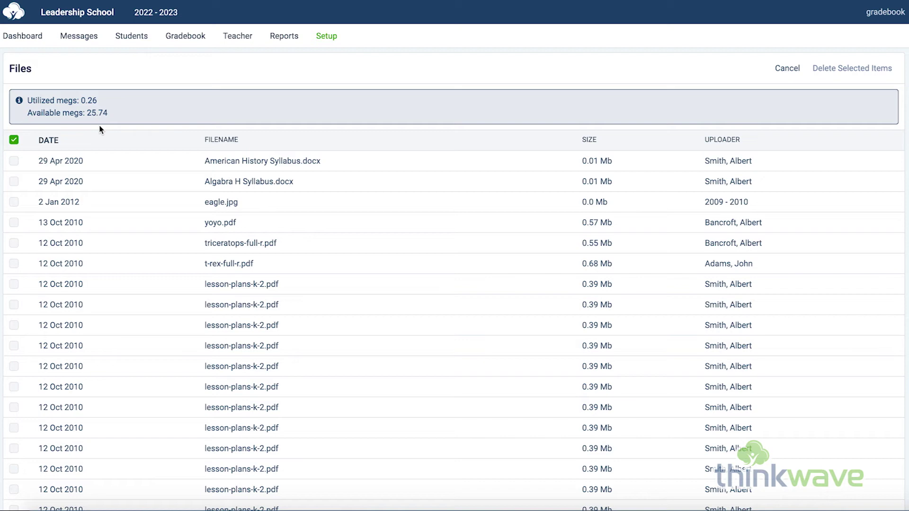
View the lock and unlock options for the 2022 - 2023 year data, and return to the setup overview without saving.
{"action": "left_click", "coordinate": [327, 36]}
{"action": "left_click", "coordinate": [48, 223]}
{"action": "left_click", "coordinate": [396, 108]}
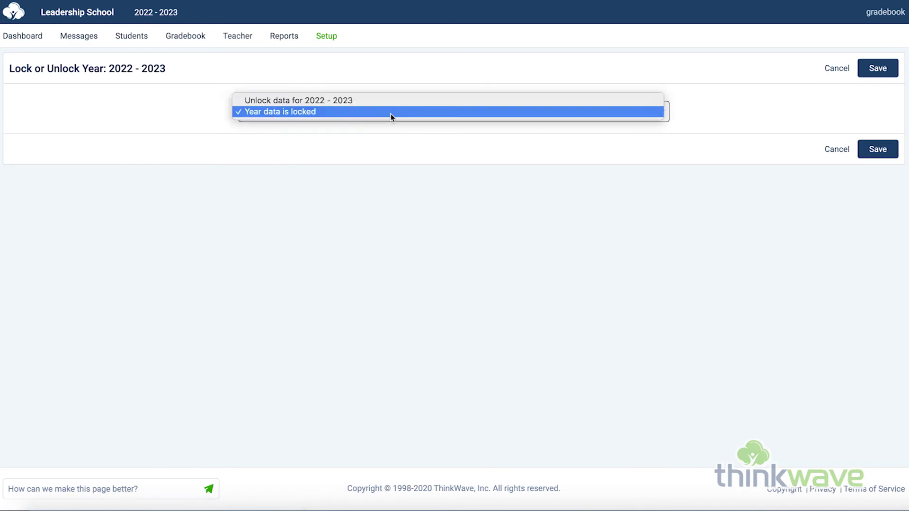
{"action": "left_click", "coordinate": [396, 104]}
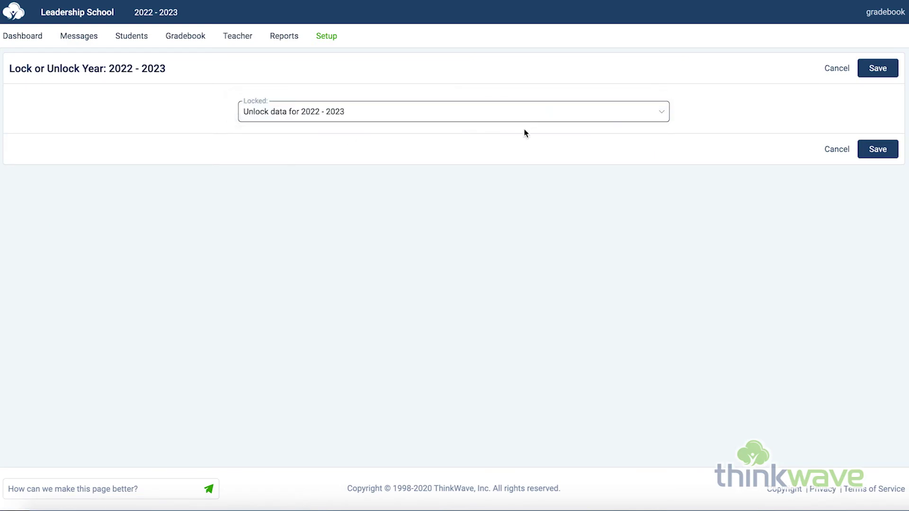
{"action": "left_click", "coordinate": [526, 117]}
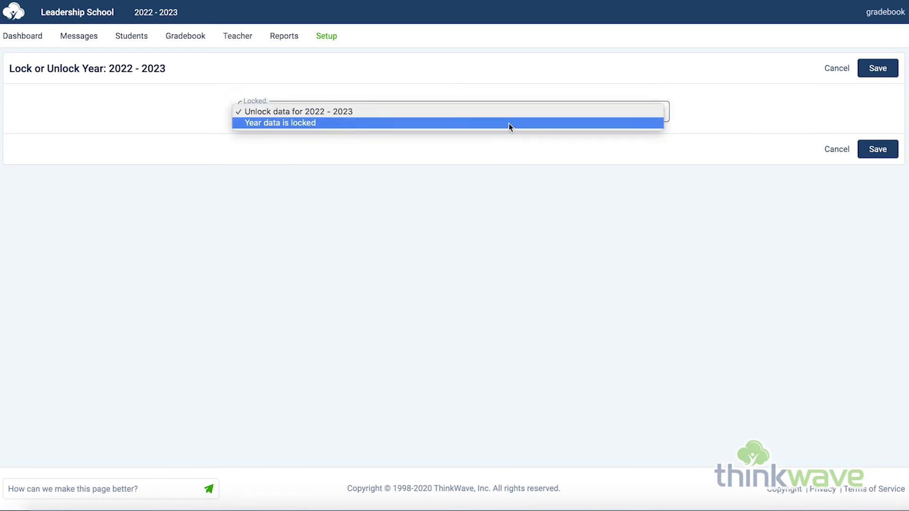
{"action": "left_click", "coordinate": [511, 115]}
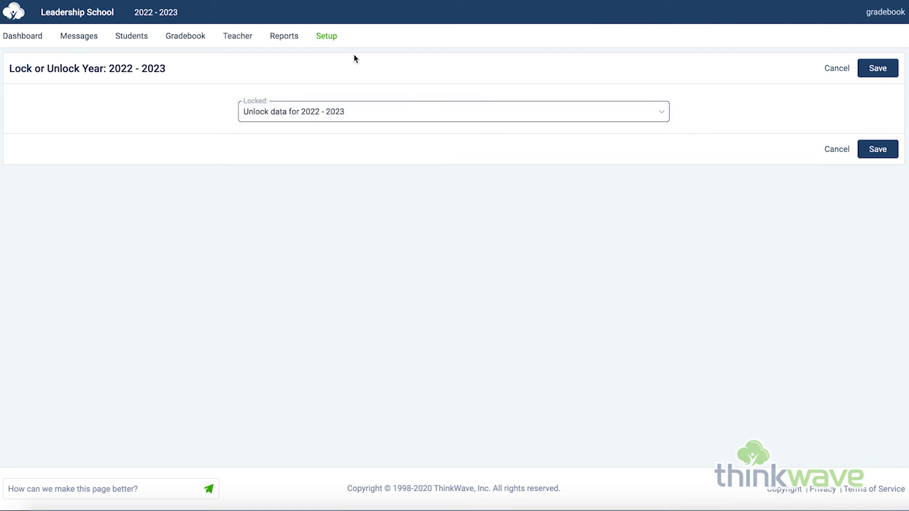
{"action": "left_click", "coordinate": [336, 44]}
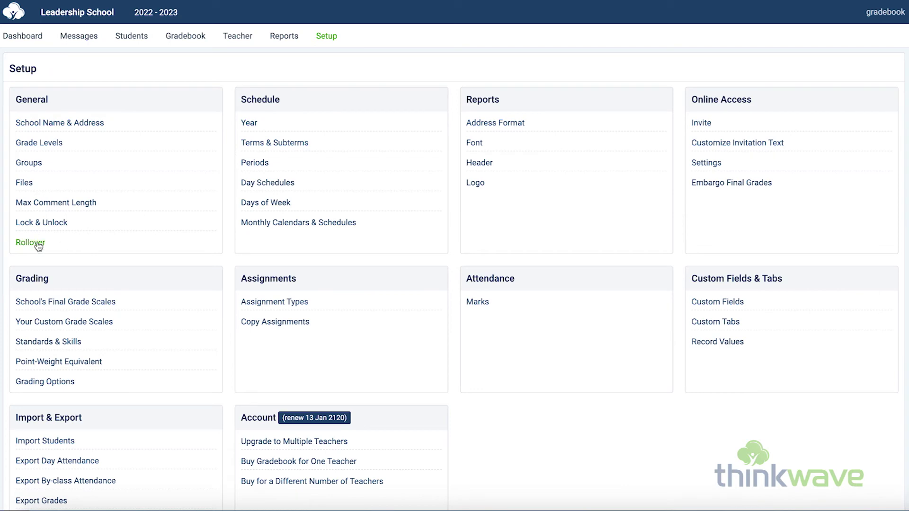
Open the year rollover setup and view the available rollover directions without choosing one.
{"action": "left_click", "coordinate": [37, 244]}
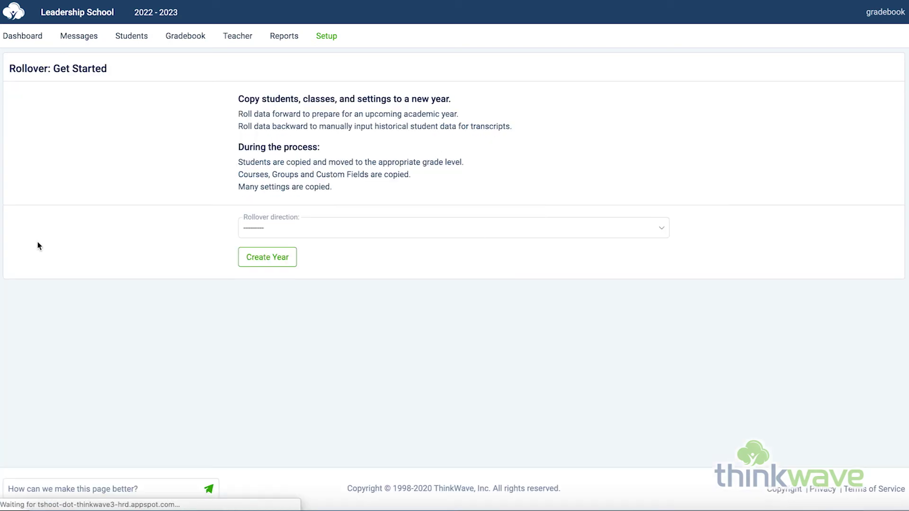
{"action": "left_click", "coordinate": [392, 227]}
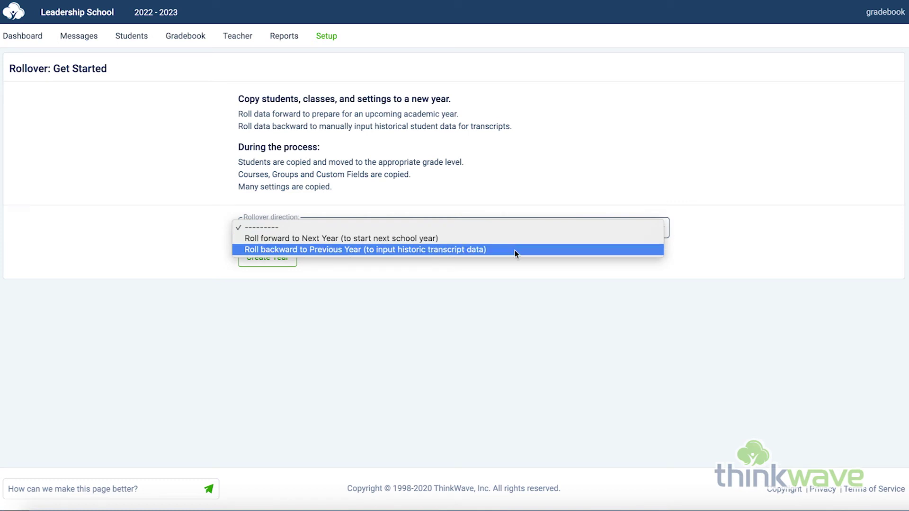
{"action": "left_click", "coordinate": [205, 180]}
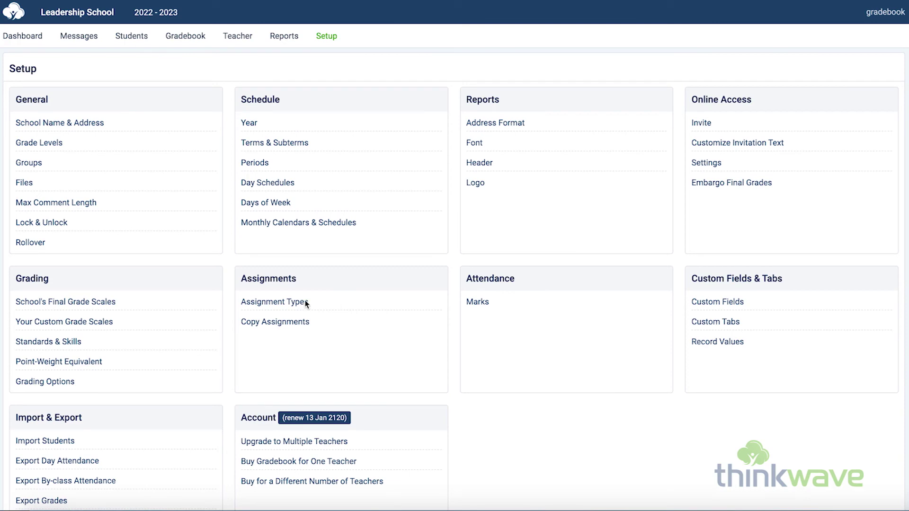
Open the schedule setup, view the name and date settings of the 2022 - 2023 year, and cancel without changes.
{"action": "left_click", "coordinate": [248, 124]}
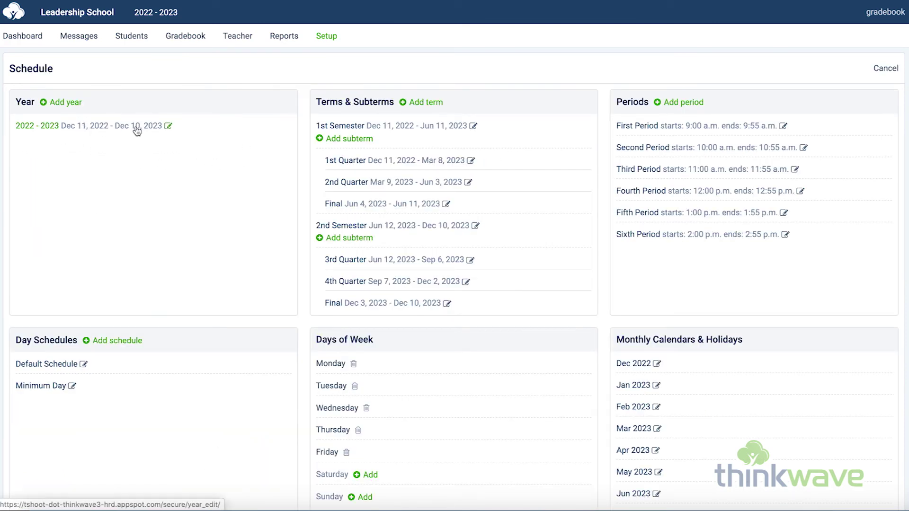
{"action": "left_click", "coordinate": [51, 127]}
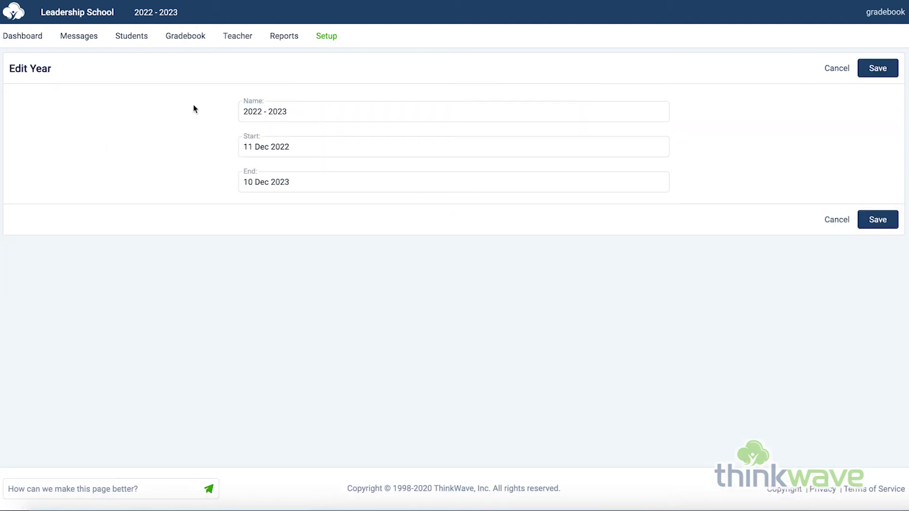
{"action": "left_click", "coordinate": [837, 69]}
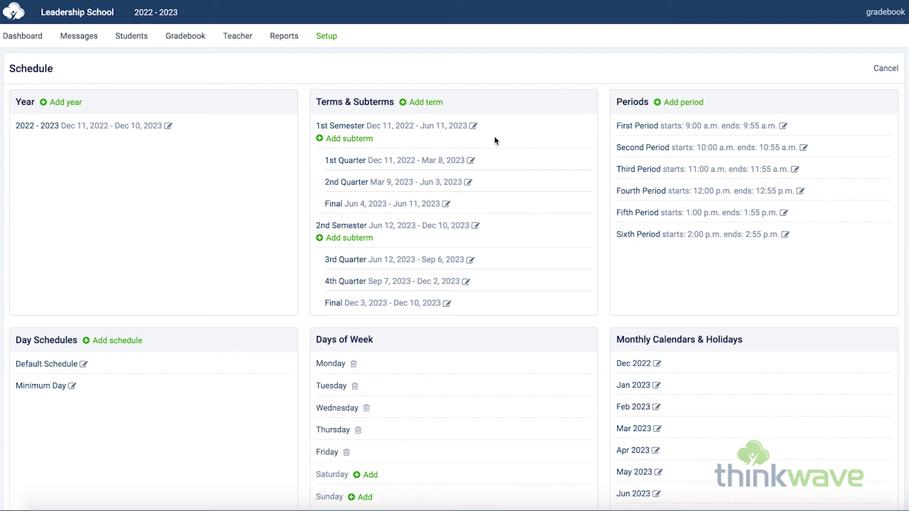
View the First Period settings and the periods of the Minimum Day schedule, leaving both without changes.
{"action": "left_click", "coordinate": [638, 126]}
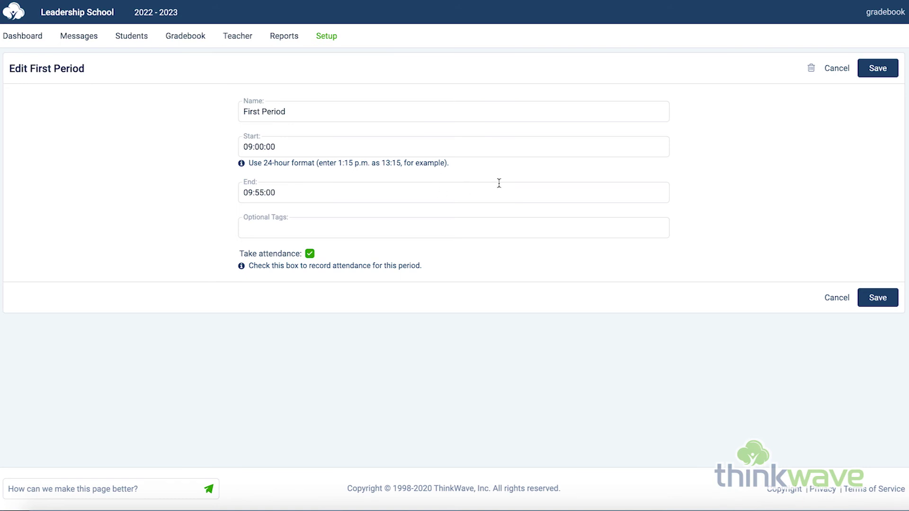
{"action": "left_click", "coordinate": [837, 69]}
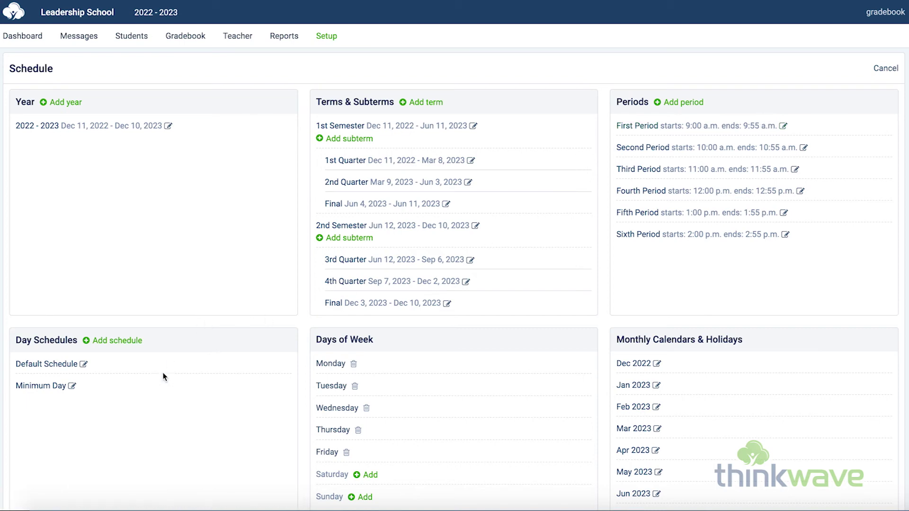
{"action": "left_click", "coordinate": [39, 388]}
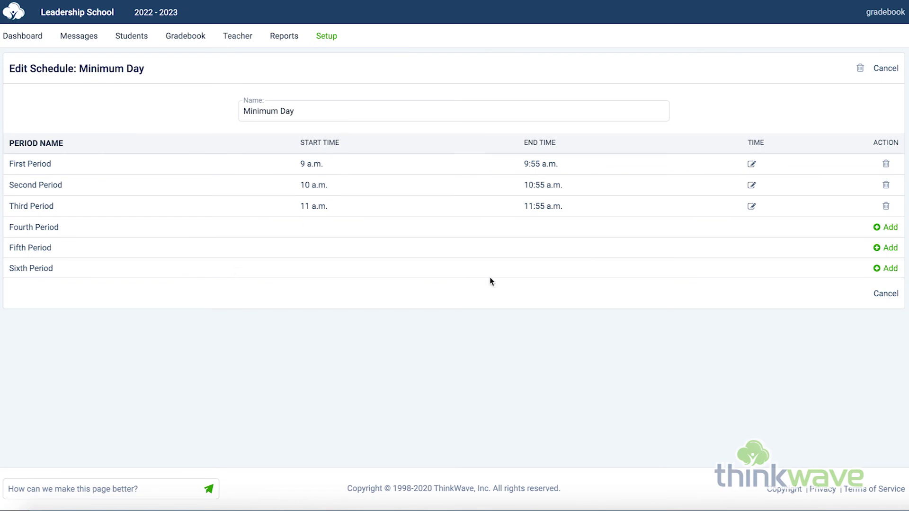
{"action": "left_click", "coordinate": [886, 68]}
View the days of the week in the schedule setup and open the Dec 2022 monthly calendar.
{"action": "scroll", "coordinate": [301, 356], "scroll_direction": "down", "scroll_amount": 2}
{"action": "scroll", "coordinate": [301, 356], "scroll_direction": "down", "scroll_amount": 1}
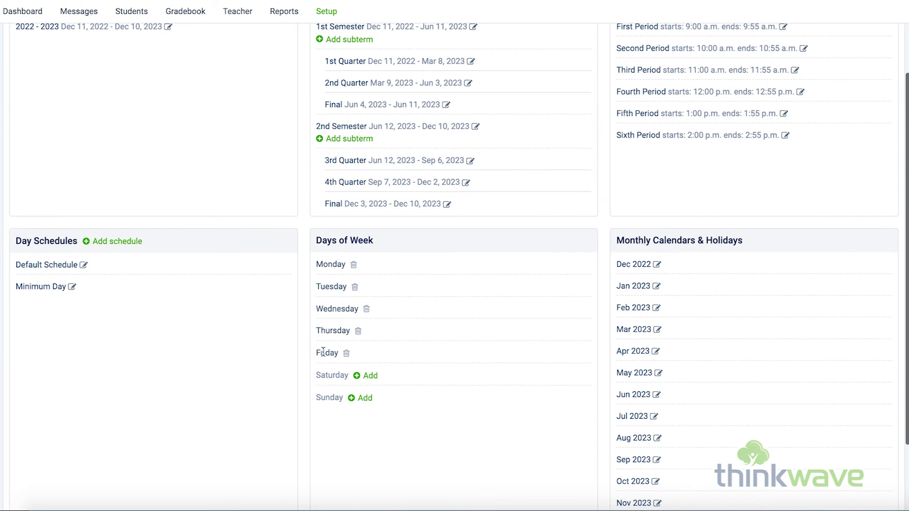
{"action": "left_click", "coordinate": [634, 265]}
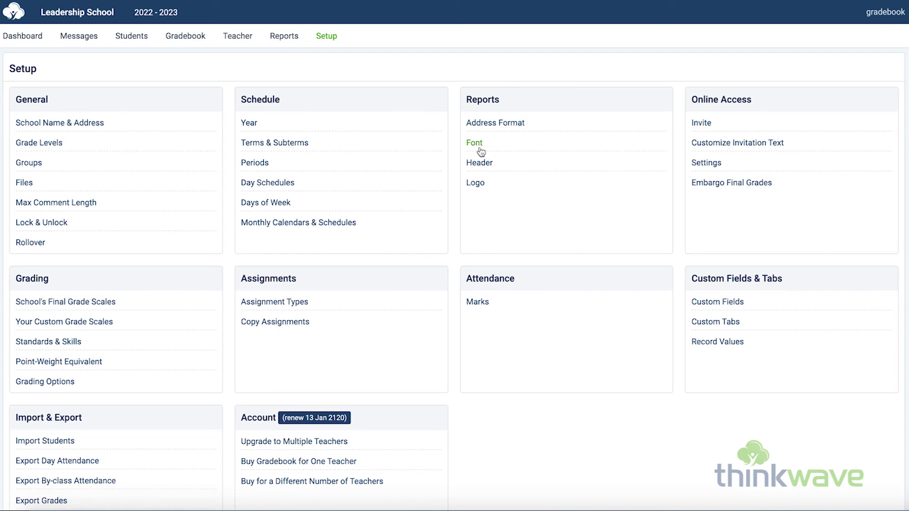
View the report header options, cancel without changes, and open the report logo settings.
{"action": "left_click", "coordinate": [480, 166]}
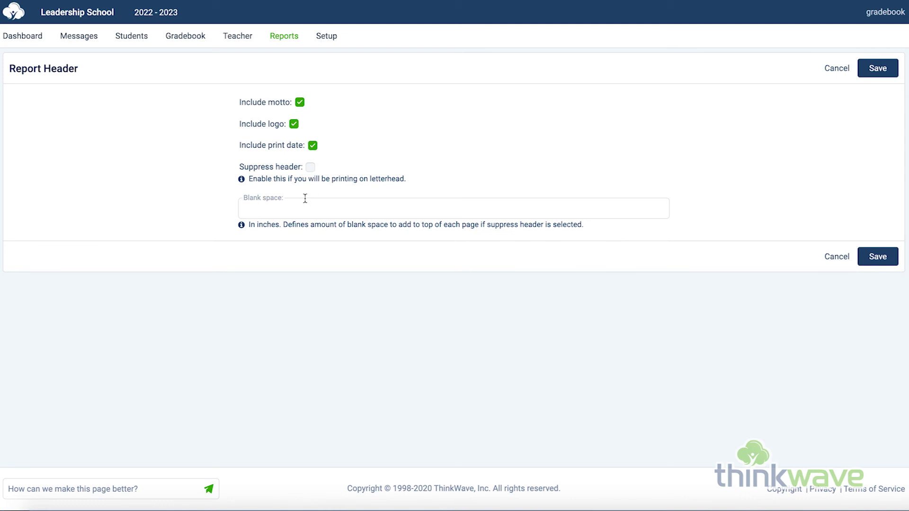
{"action": "left_click", "coordinate": [419, 213]}
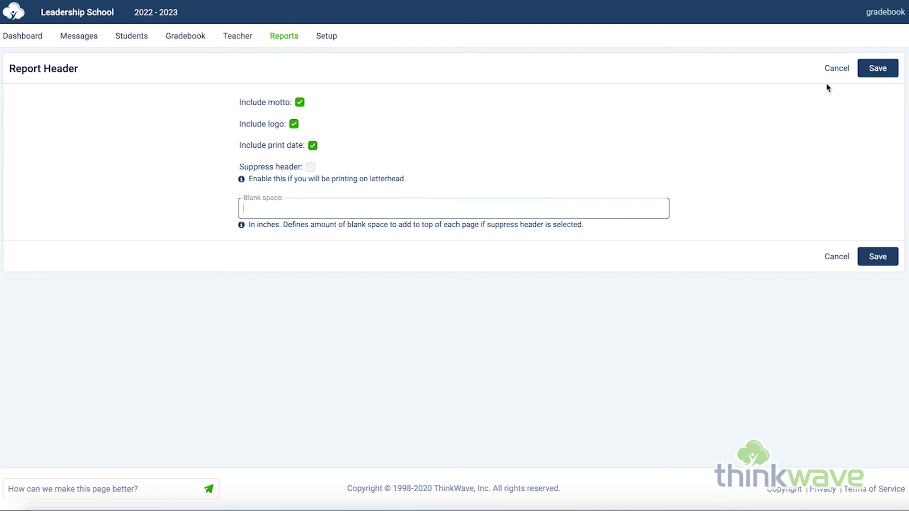
{"action": "left_click", "coordinate": [833, 70]}
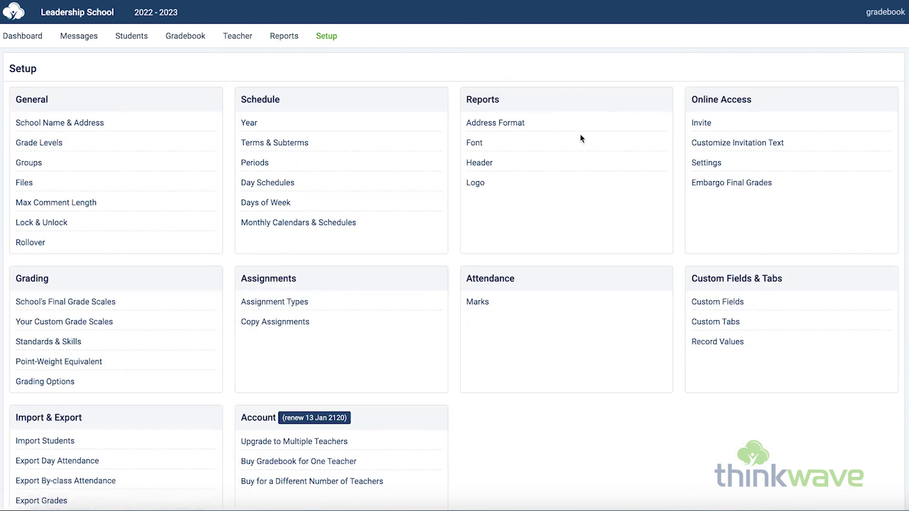
{"action": "left_click", "coordinate": [481, 185]}
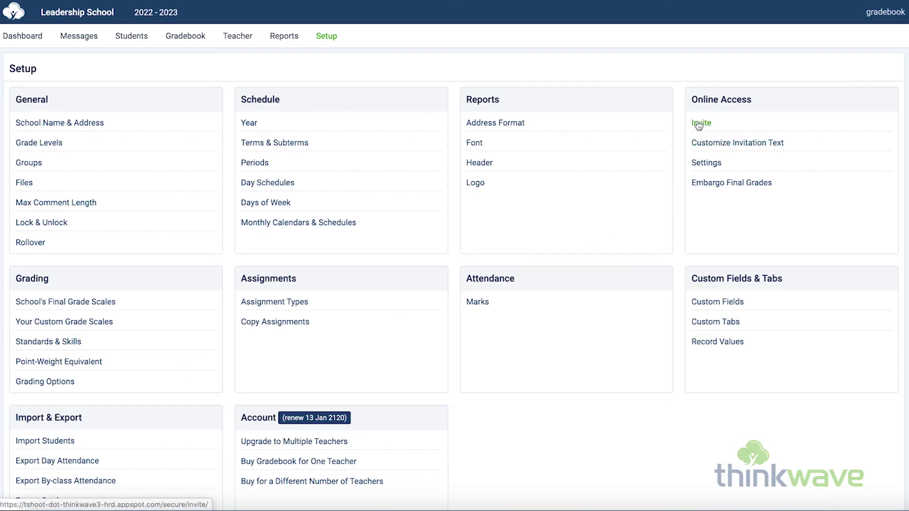
Look over the student invitation list and the email and student handout invitation texts without changing them.
{"action": "left_click", "coordinate": [700, 124]}
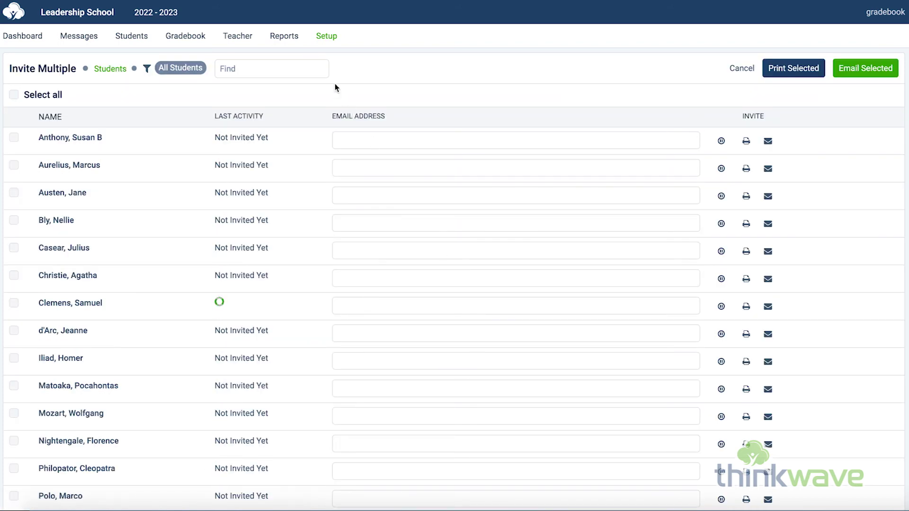
{"action": "left_click", "coordinate": [326, 36]}
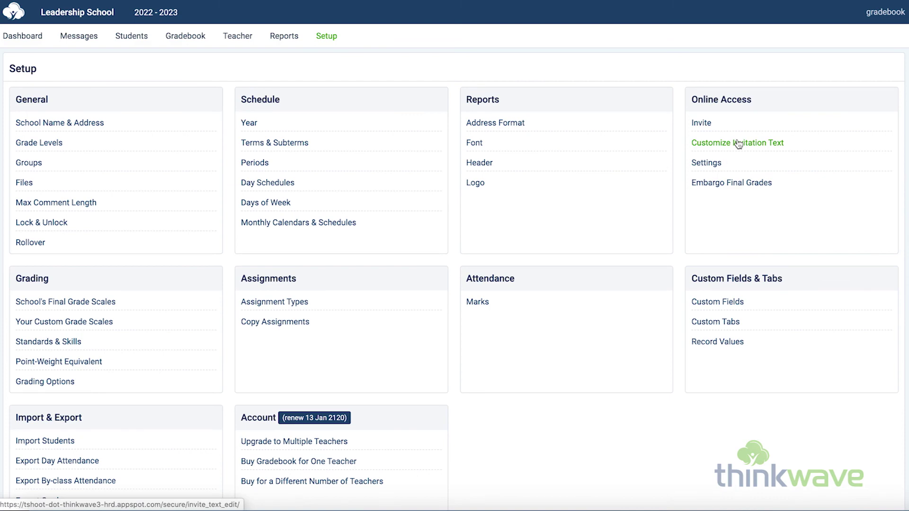
{"action": "left_click", "coordinate": [738, 142]}
{"action": "left_click", "coordinate": [479, 158]}
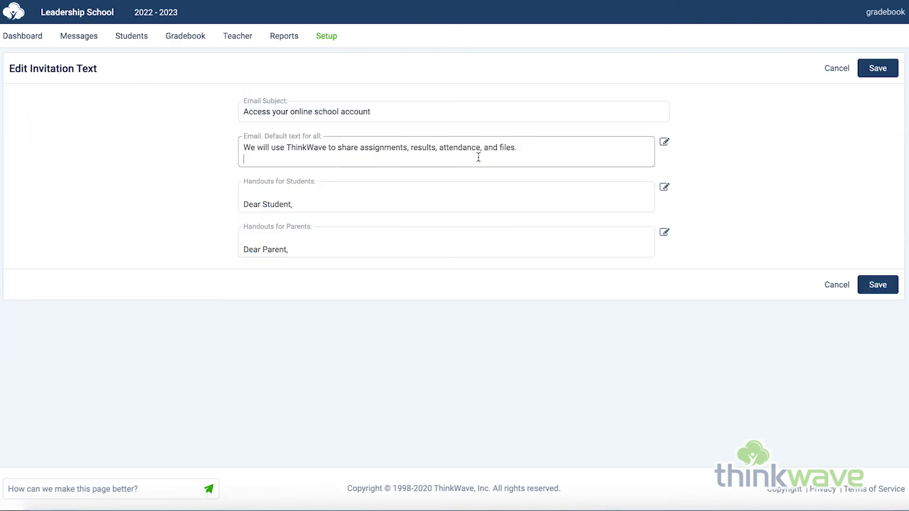
{"action": "left_click", "coordinate": [470, 203]}
{"action": "scroll", "coordinate": [505, 114], "scroll_direction": "down", "scroll_amount": 3}
{"action": "scroll", "coordinate": [505, 114], "scroll_direction": "up", "scroll_amount": 3}
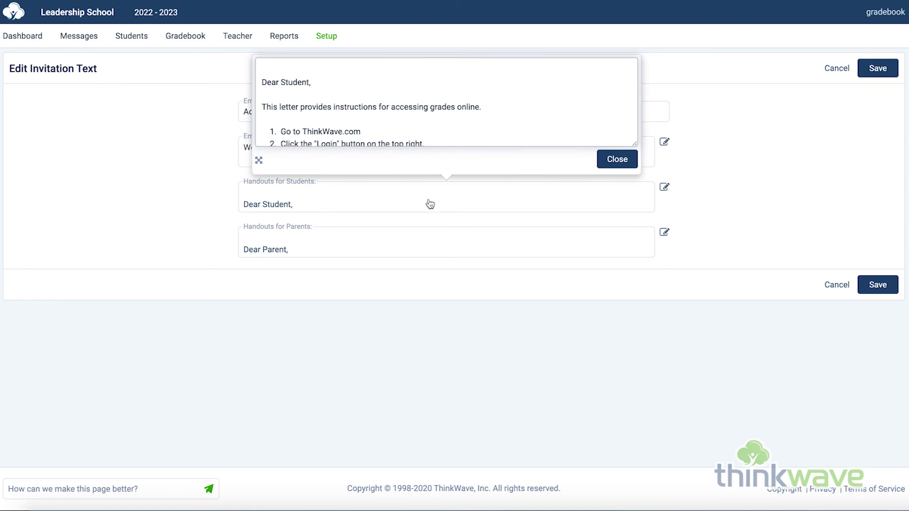
{"action": "left_click", "coordinate": [336, 38]}
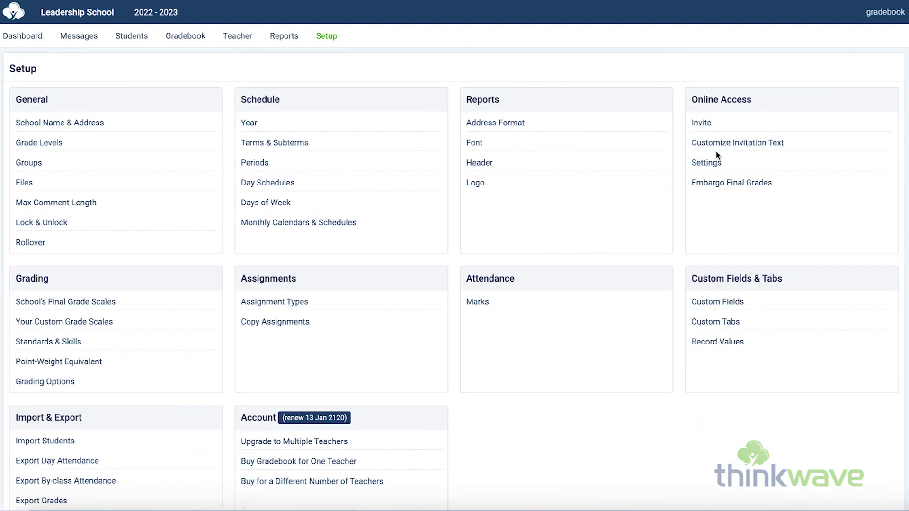
View the online access settings for 2022 - 2023, including the blog and logout URLs, and cancel without changes.
{"action": "left_click", "coordinate": [713, 164]}
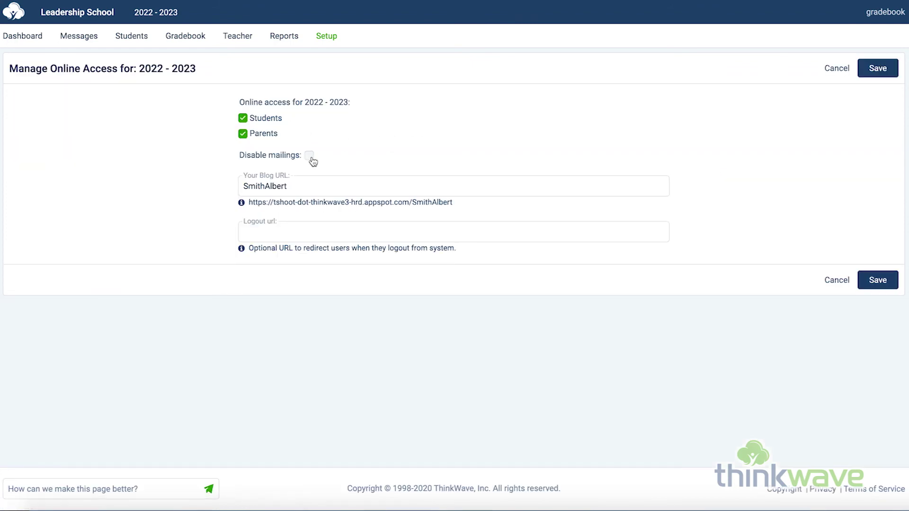
{"action": "left_click", "coordinate": [333, 186]}
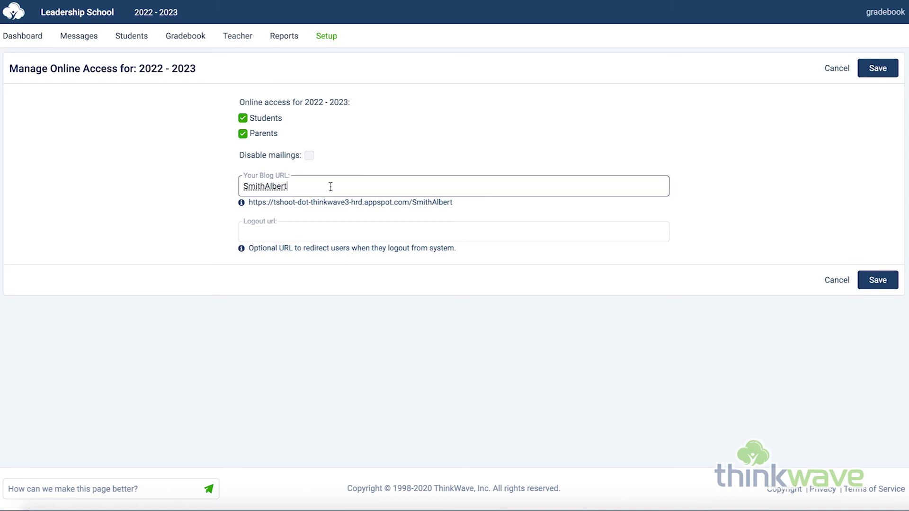
{"action": "left_click", "coordinate": [300, 235]}
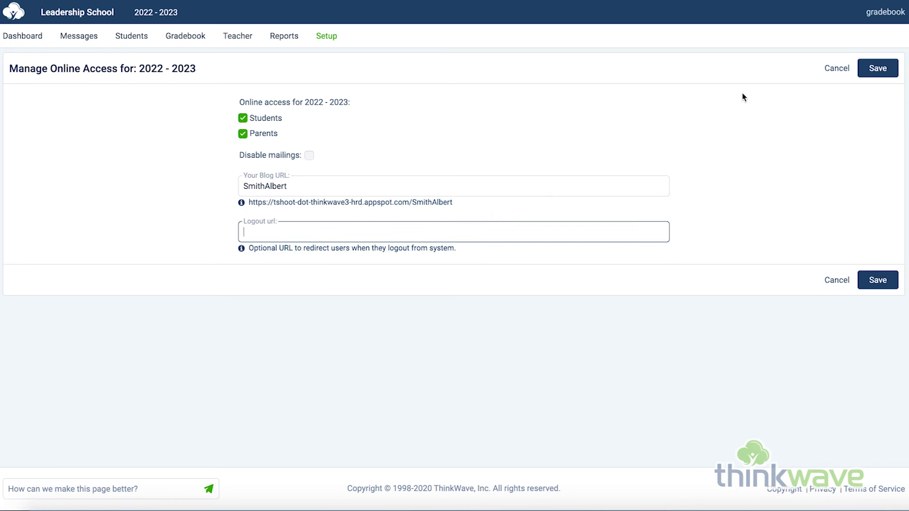
{"action": "left_click", "coordinate": [829, 76]}
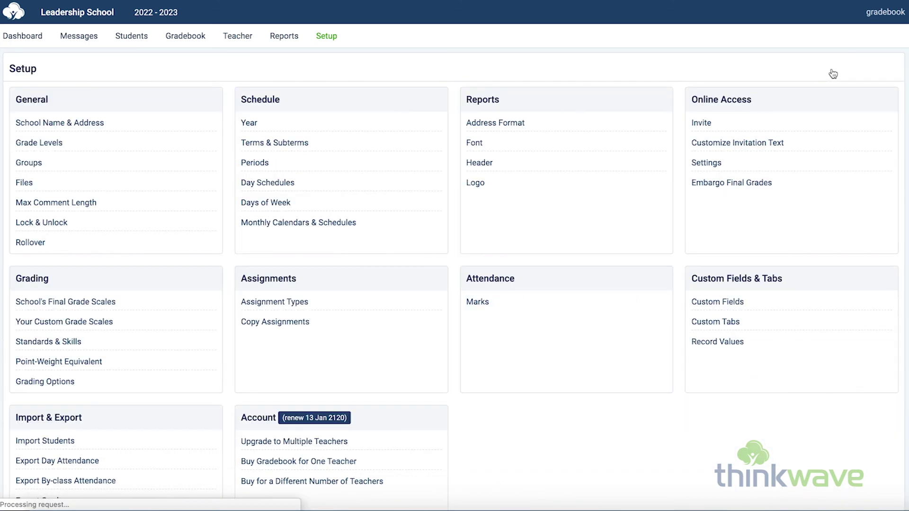
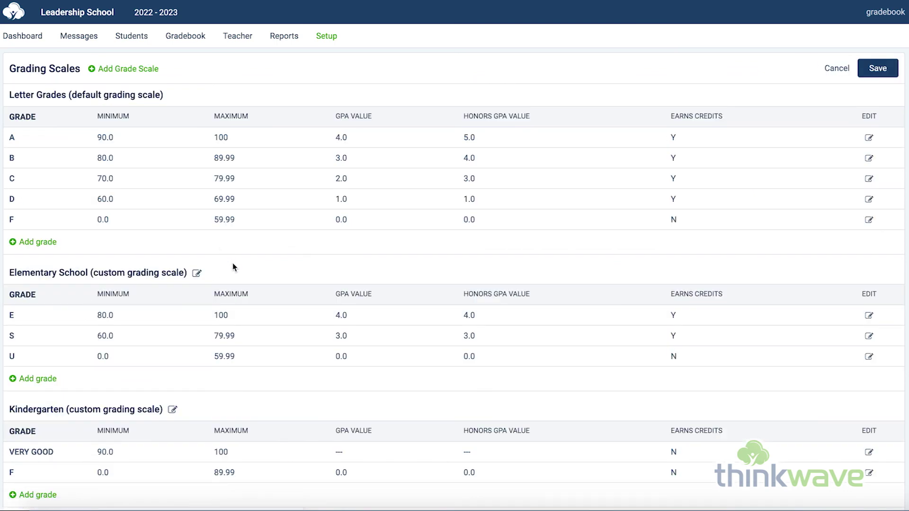
Look through the school's final grading scales, the GPA scale for percent-based grades and the additional grading options.
{"action": "scroll", "coordinate": [232, 265], "scroll_direction": "down", "scroll_amount": 4}
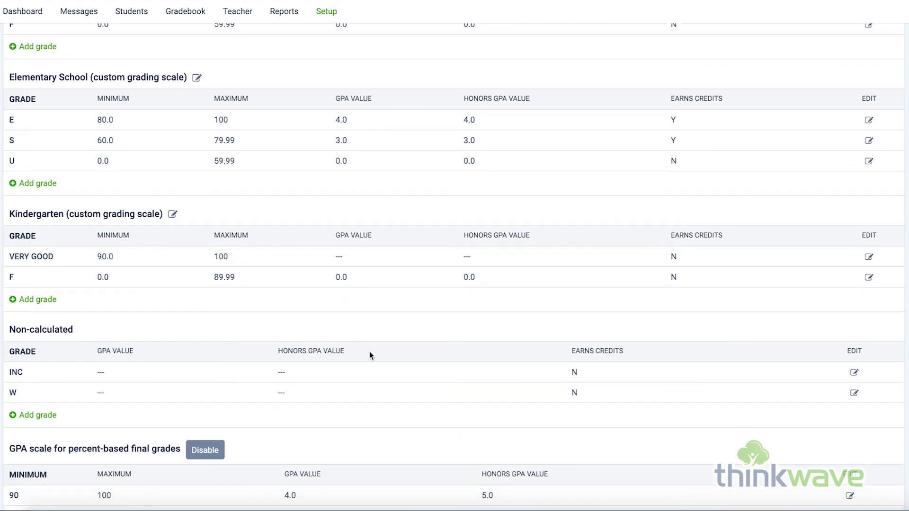
{"action": "scroll", "coordinate": [369, 355], "scroll_direction": "down", "scroll_amount": 5}
{"action": "scroll", "coordinate": [369, 355], "scroll_direction": "down", "scroll_amount": 1}
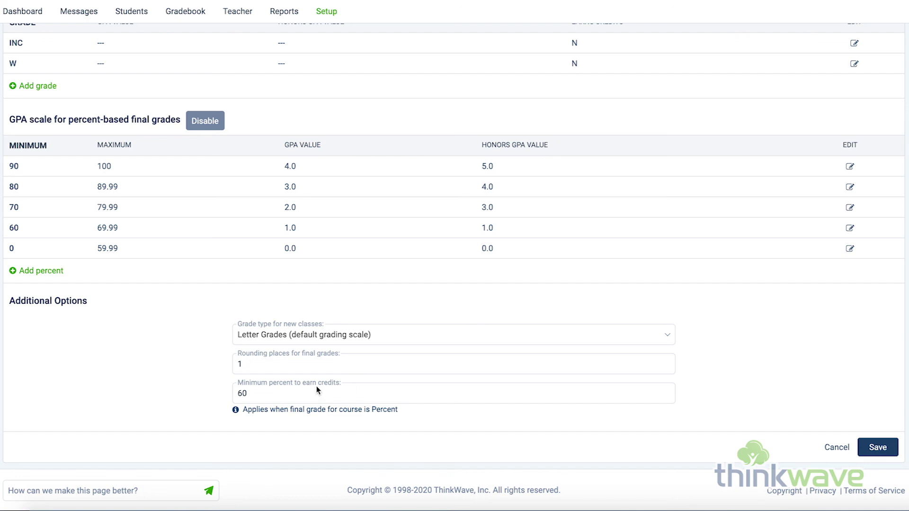
{"action": "scroll", "coordinate": [203, 209], "scroll_direction": "up", "scroll_amount": 15}
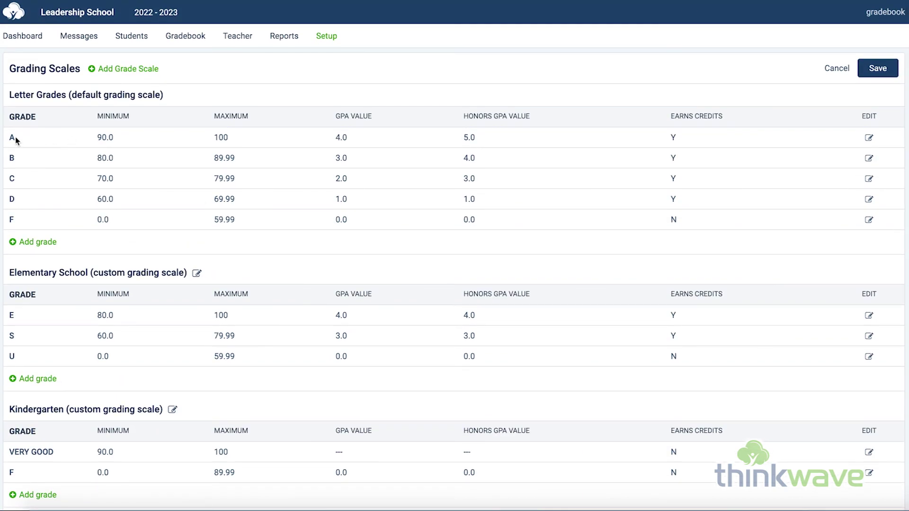
View the settings of the A grade in the default Letter Grades scale and cancel without changes.
{"action": "left_click", "coordinate": [13, 139]}
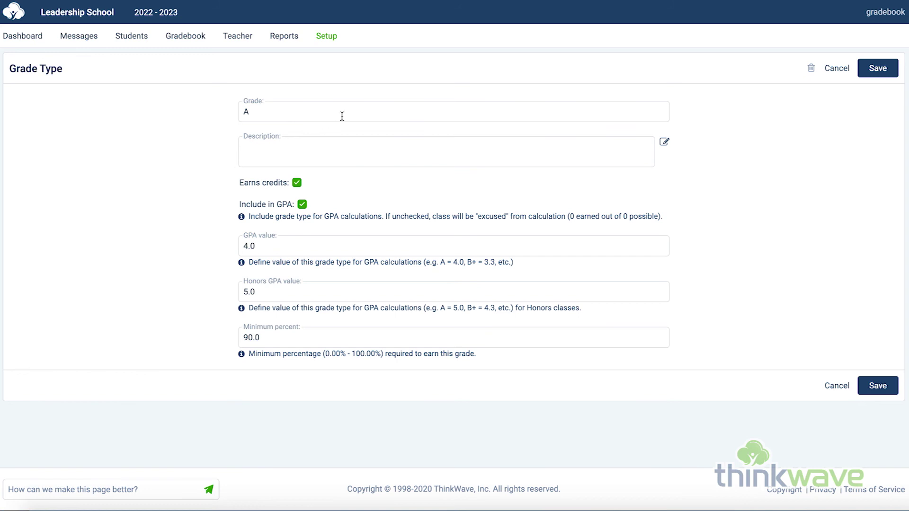
{"action": "left_click", "coordinate": [342, 152]}
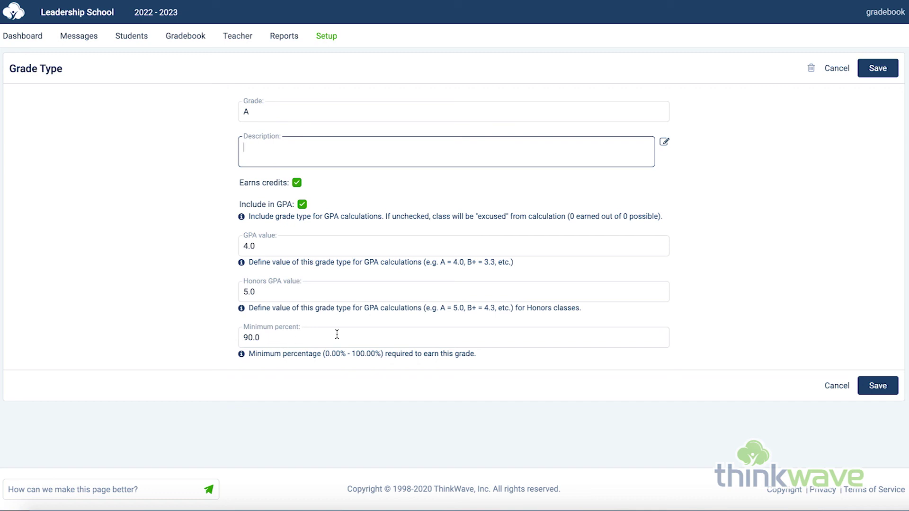
{"action": "left_click", "coordinate": [846, 72]}
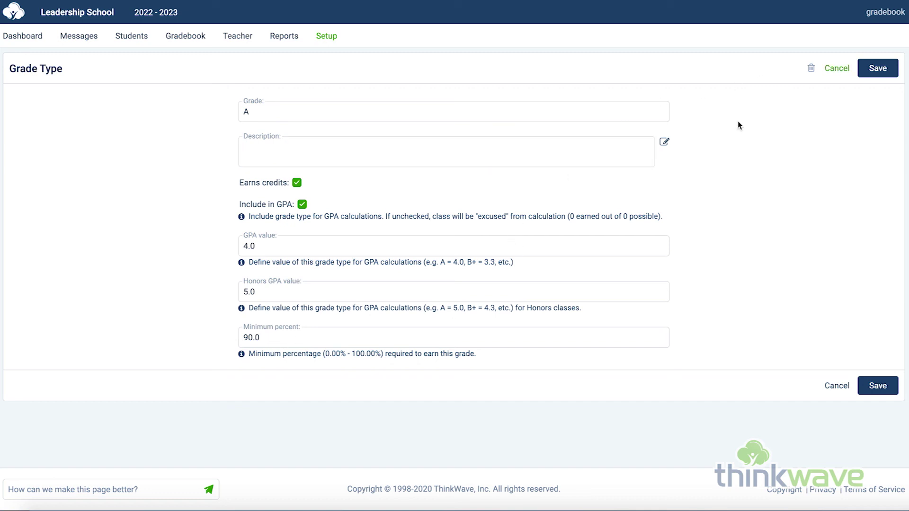
Look over the school's Standards & Skills list and its assignment types.
{"action": "left_click", "coordinate": [329, 38]}
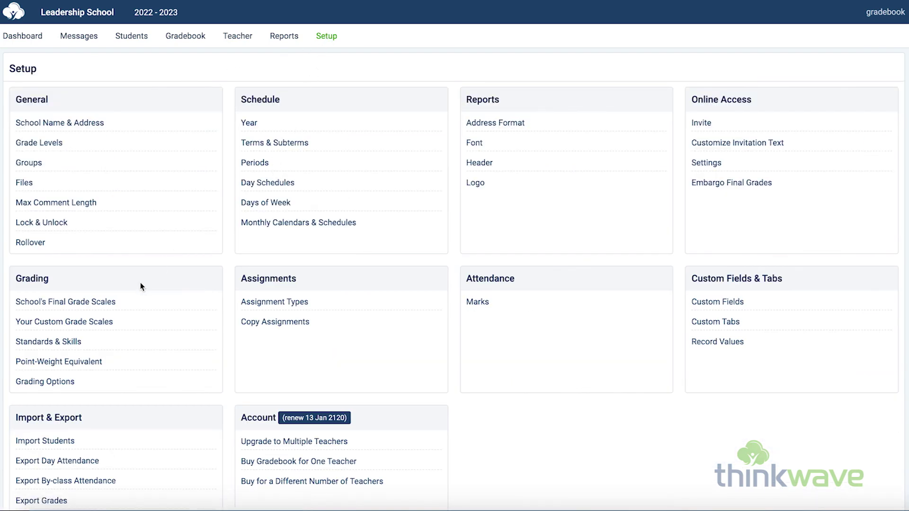
{"action": "left_click", "coordinate": [58, 349]}
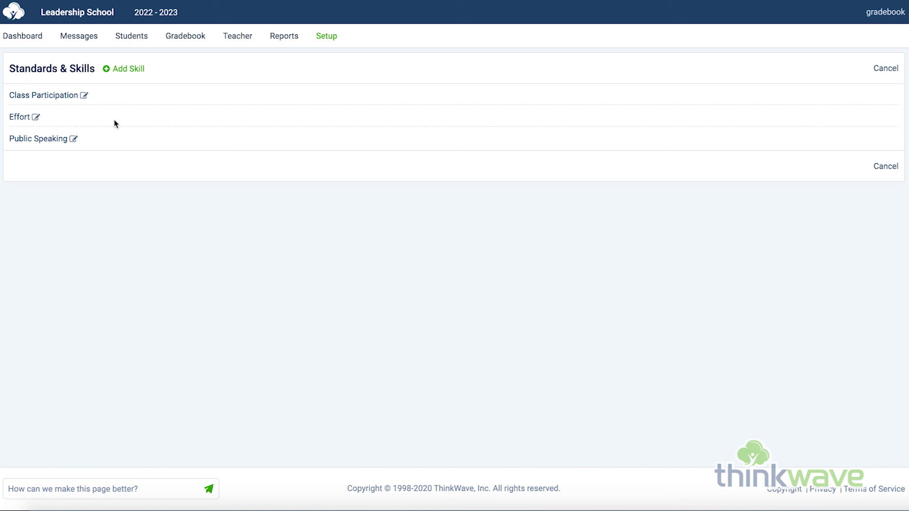
{"action": "left_click", "coordinate": [329, 38]}
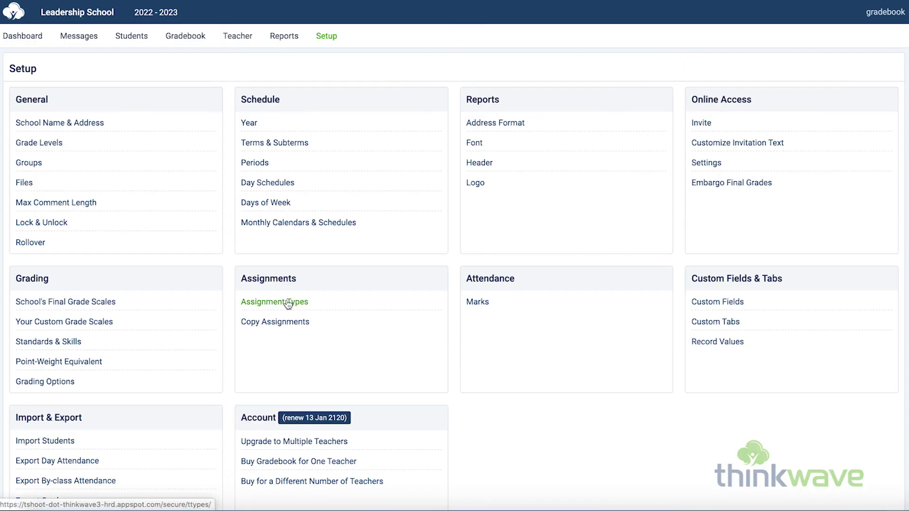
{"action": "left_click", "coordinate": [288, 304]}
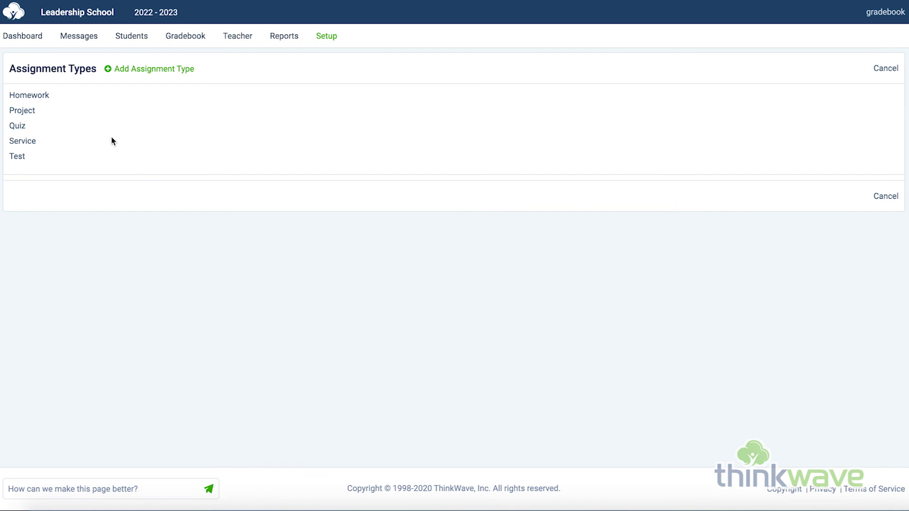
View the assignments available to copy from Algebra (H), 121 for the 1st Semester and the possible destination classes, without copying any.
{"action": "left_click", "coordinate": [321, 42]}
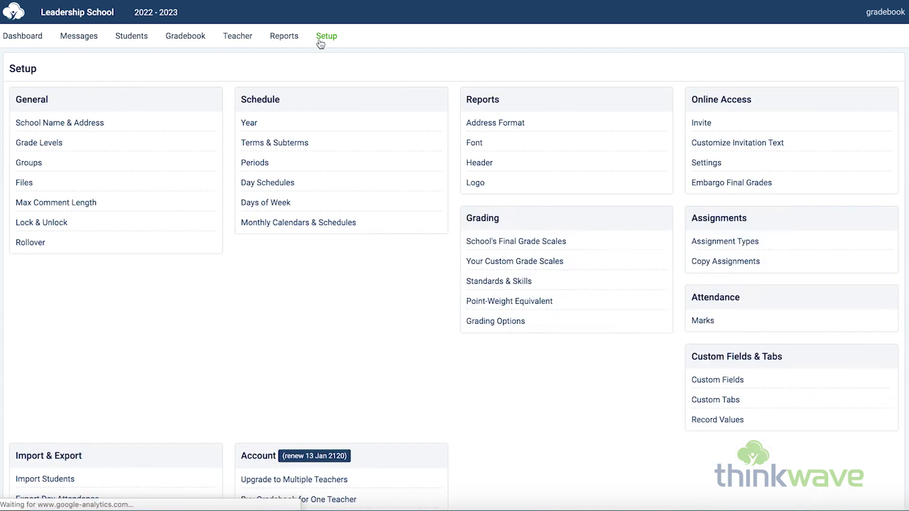
{"action": "left_click", "coordinate": [283, 321]}
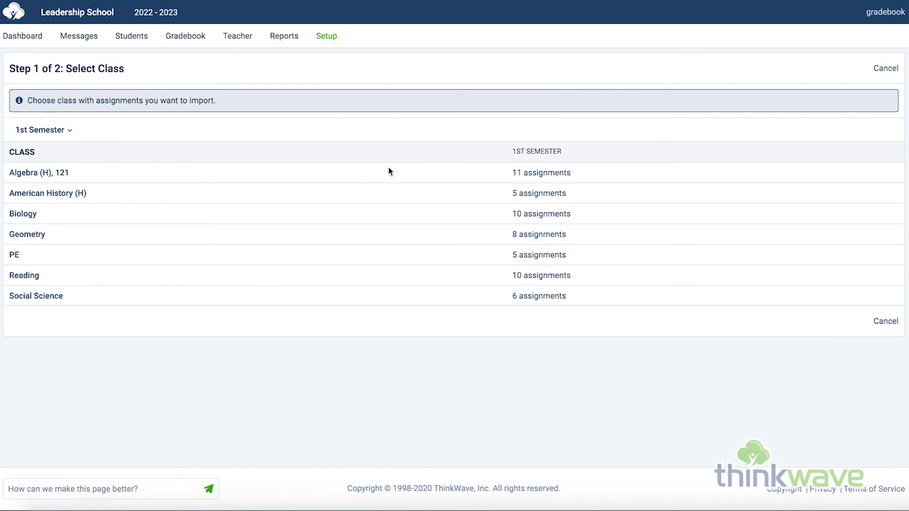
{"action": "left_click", "coordinate": [539, 174]}
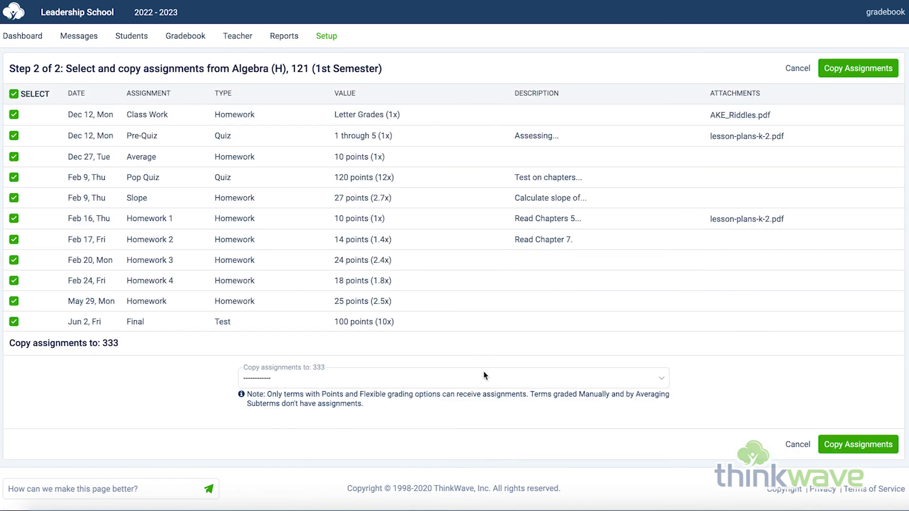
{"action": "left_click", "coordinate": [484, 375]}
{"action": "left_click", "coordinate": [491, 358]}
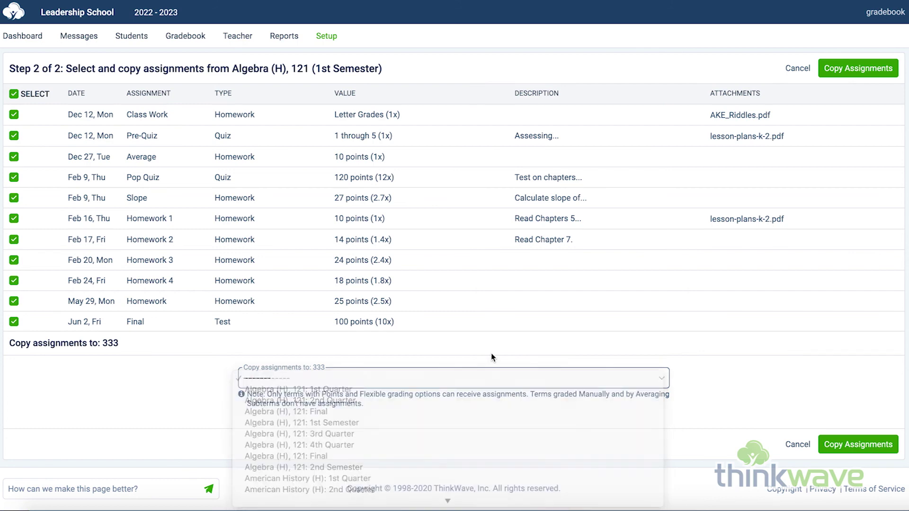
Review the attendance marks, including the Absent and Tardy settings, and return to the setup overview without changes.
{"action": "left_click", "coordinate": [332, 40]}
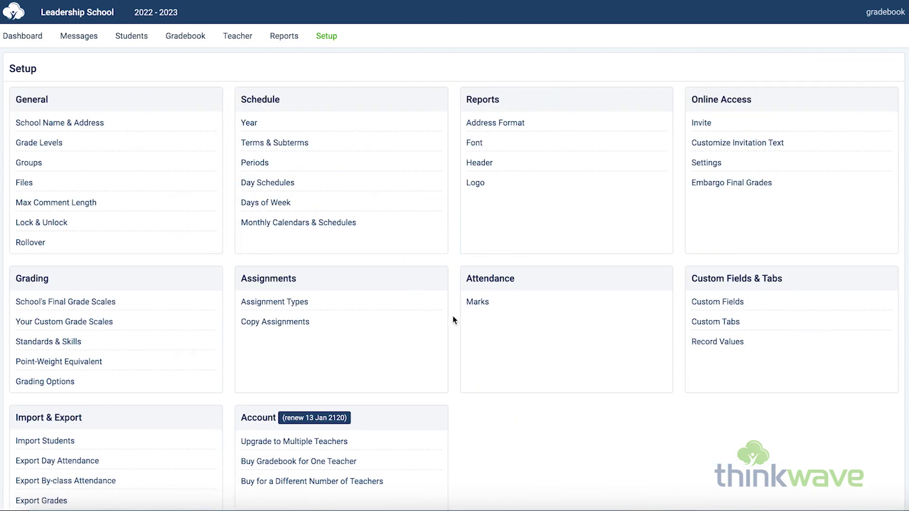
{"action": "left_click", "coordinate": [480, 305]}
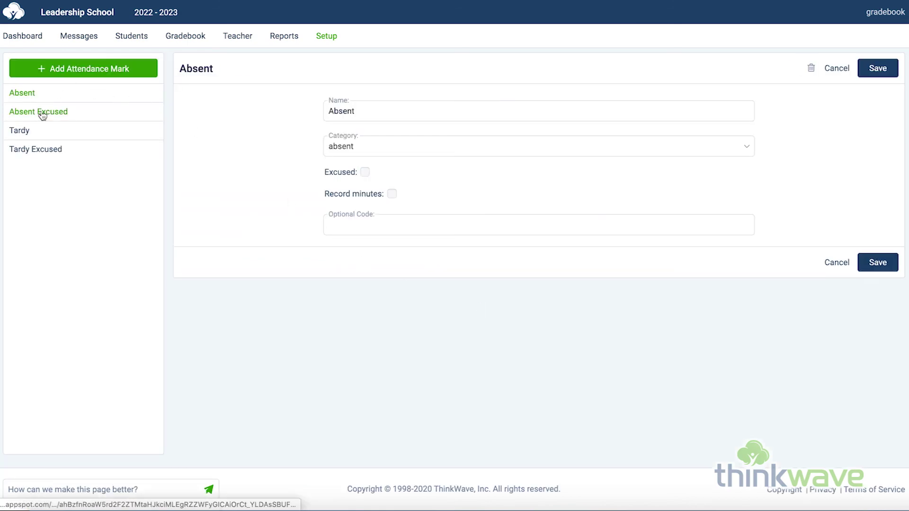
{"action": "left_click", "coordinate": [32, 134]}
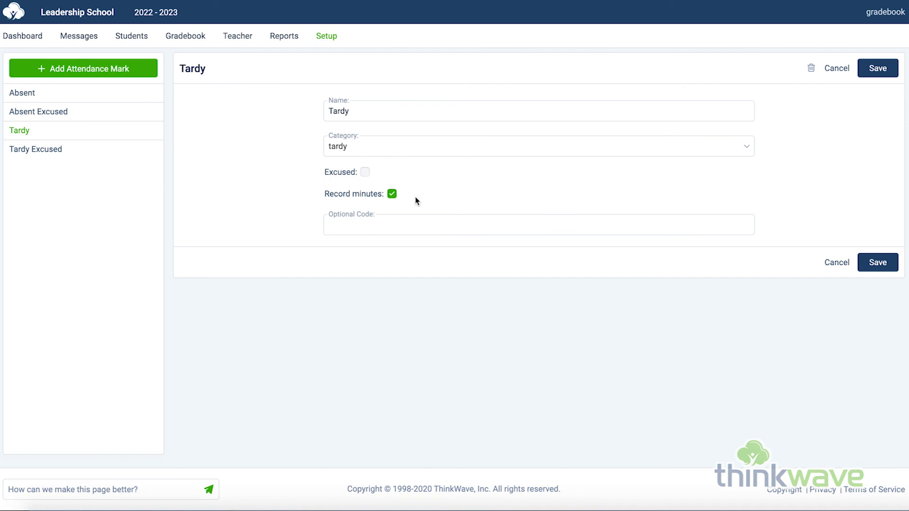
{"action": "left_click", "coordinate": [326, 37]}
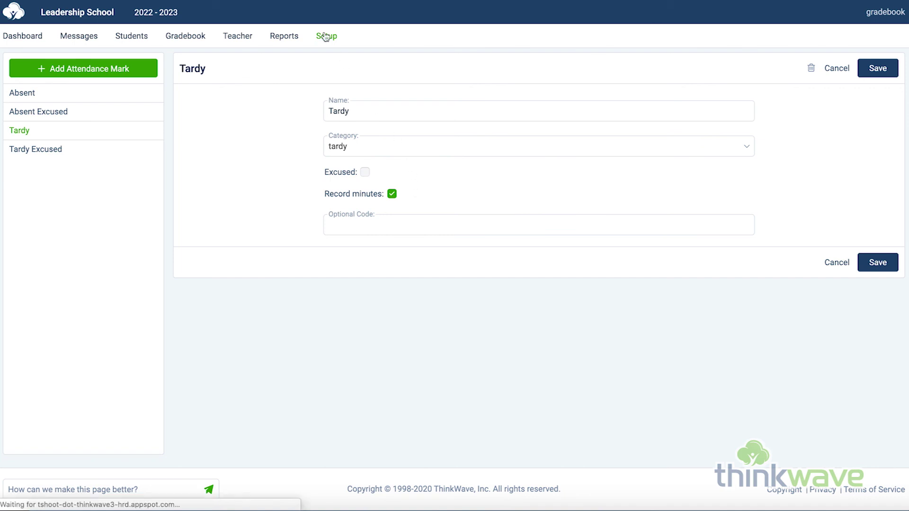